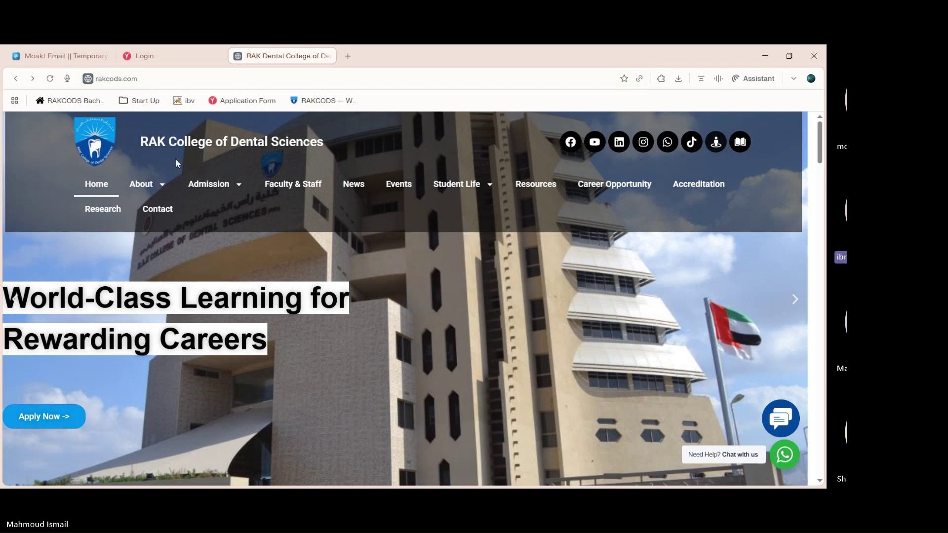
# Open the admission application page and enter the applicant's e-mail and full name under New Applicant Sign Up.
pyautogui.moveTo(234, 192)
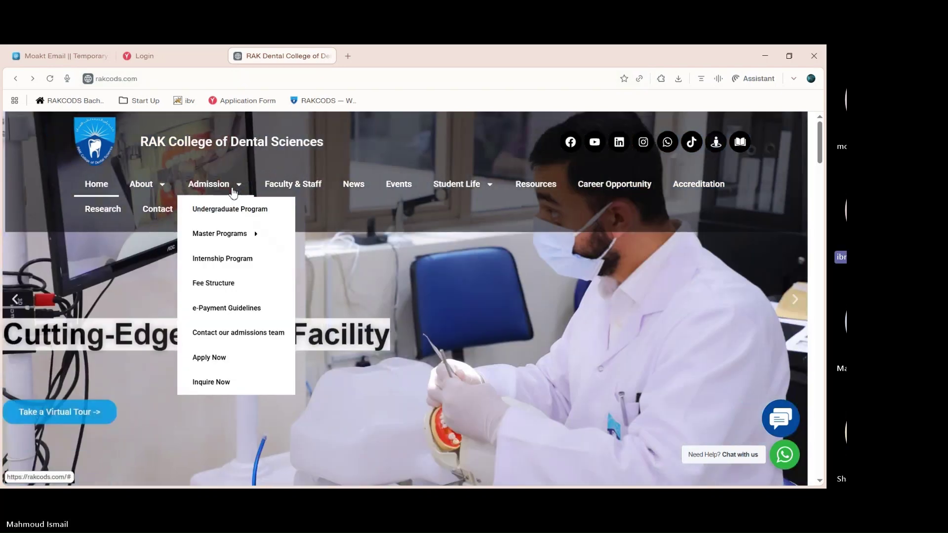
pyautogui.click(227, 361)
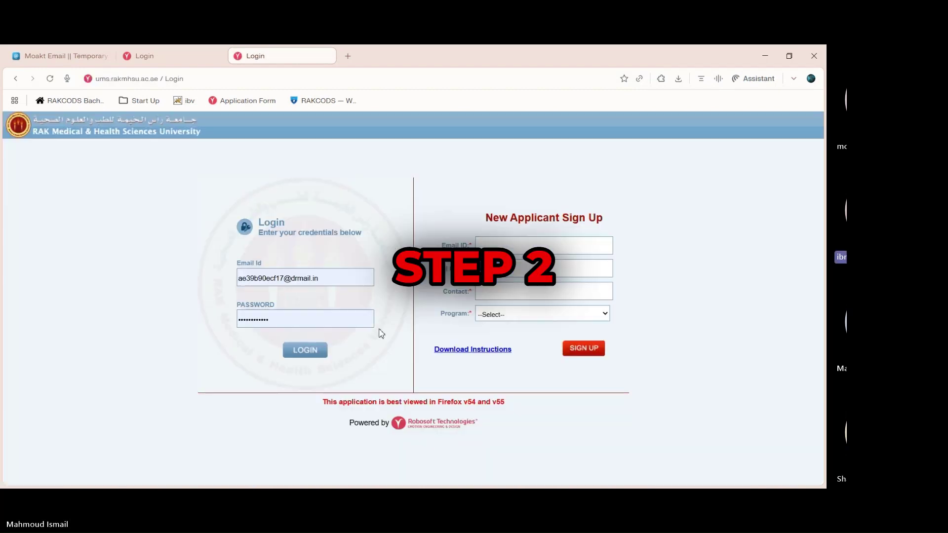
pyautogui.click(516, 249)
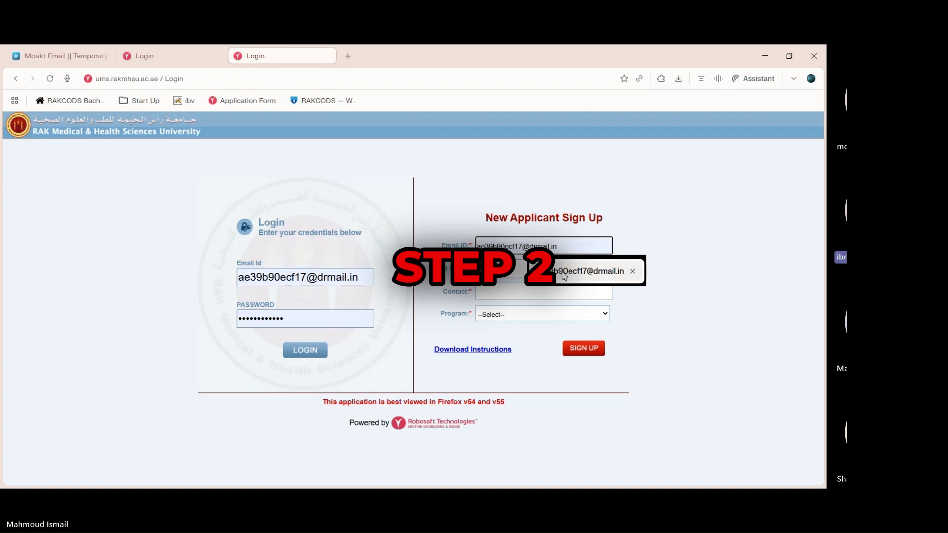
pyautogui.click(535, 272)
pyautogui.click(533, 273)
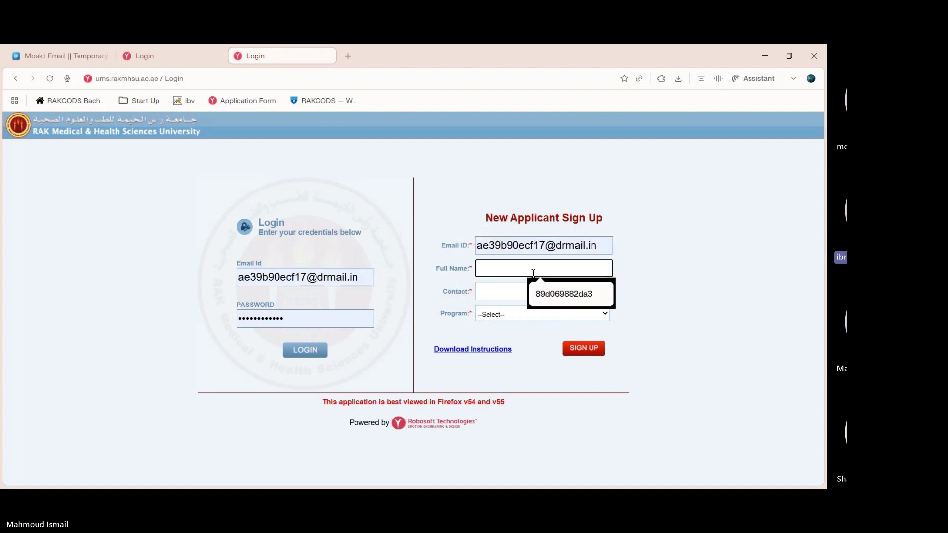
pyautogui.write('Jon Doe')
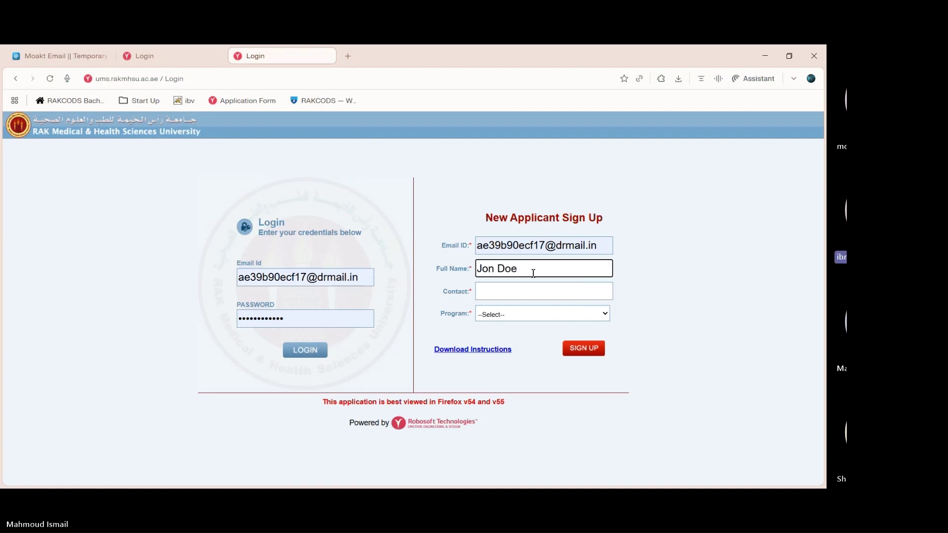
# Enter the applicant's contact number and choose Bachelors Degree as the sign-up program.
pyautogui.press('Tab')
pyautogui.write('97')
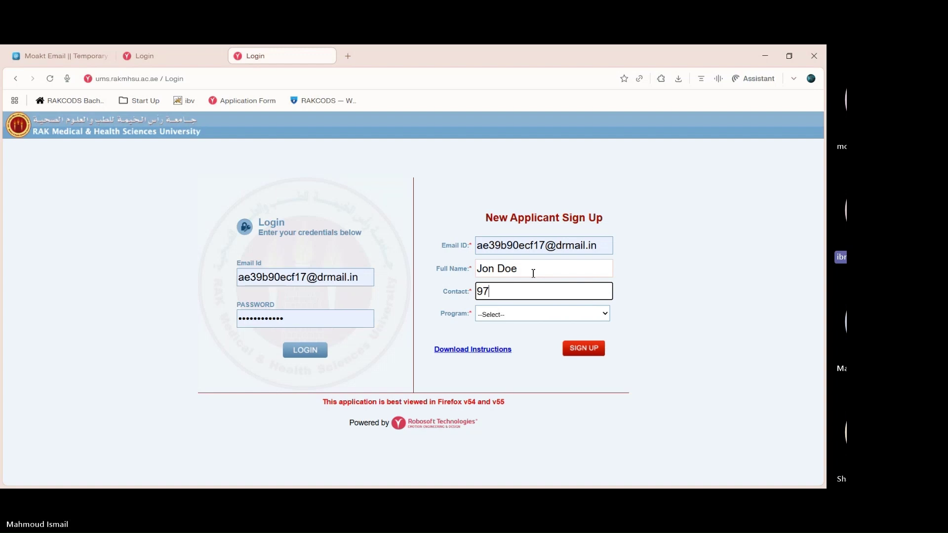
pyautogui.write('15000000')
pyautogui.click(493, 314)
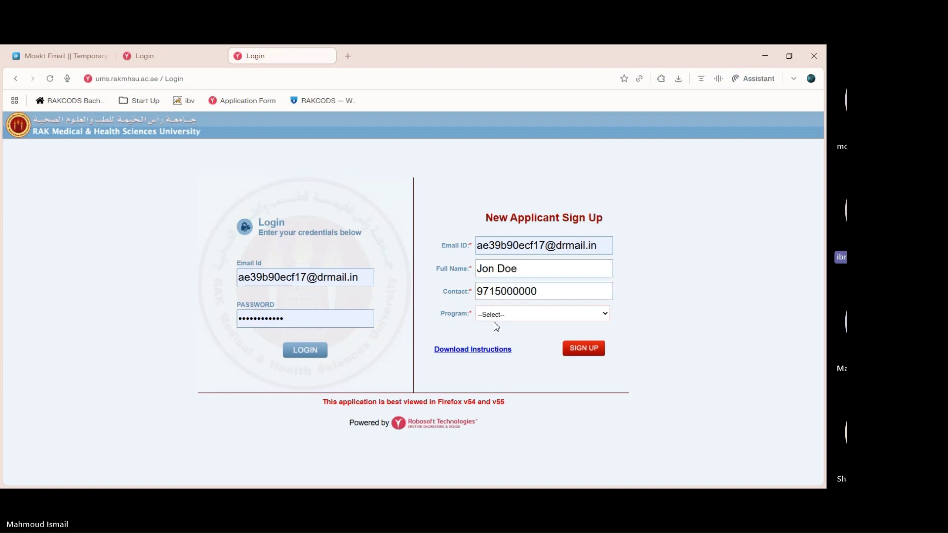
pyautogui.click(502, 350)
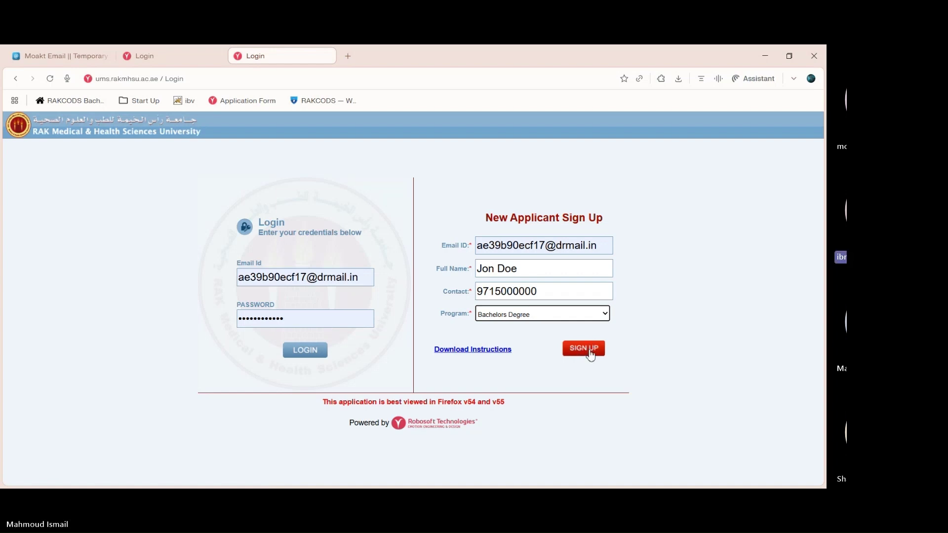
# Switch to the Moakt inbox and review the registration e-mail, highlighting the application form link.
pyautogui.click(47, 53)
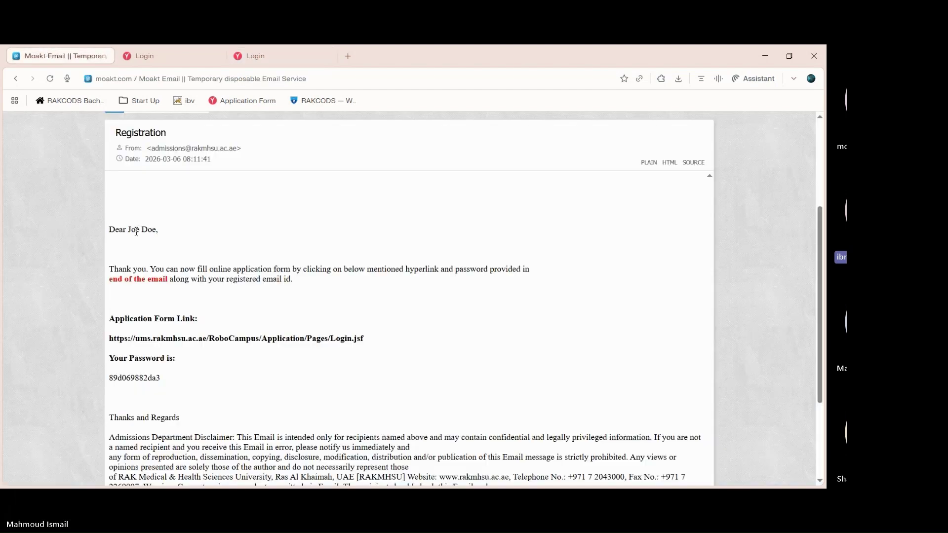
pyautogui.scroll(-1, 137, 257)
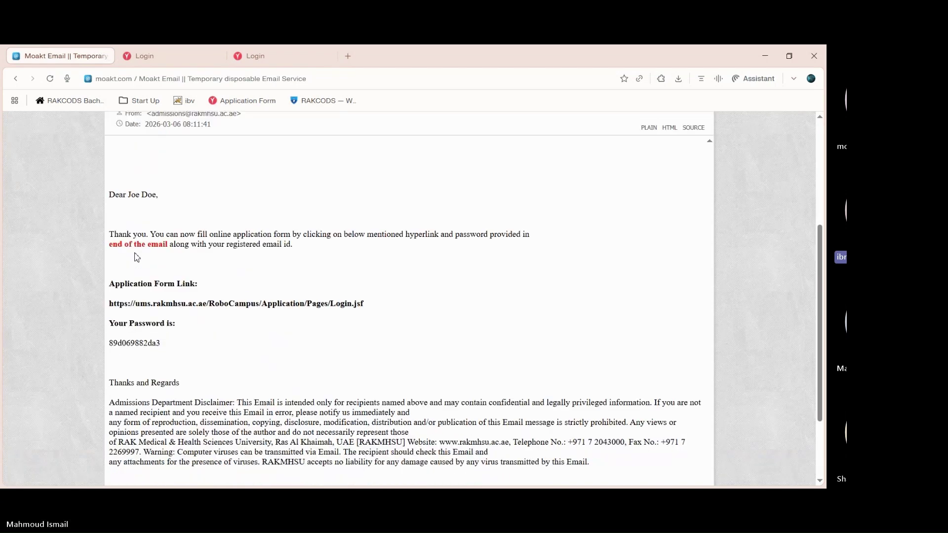
pyautogui.tripleClick(163, 281)
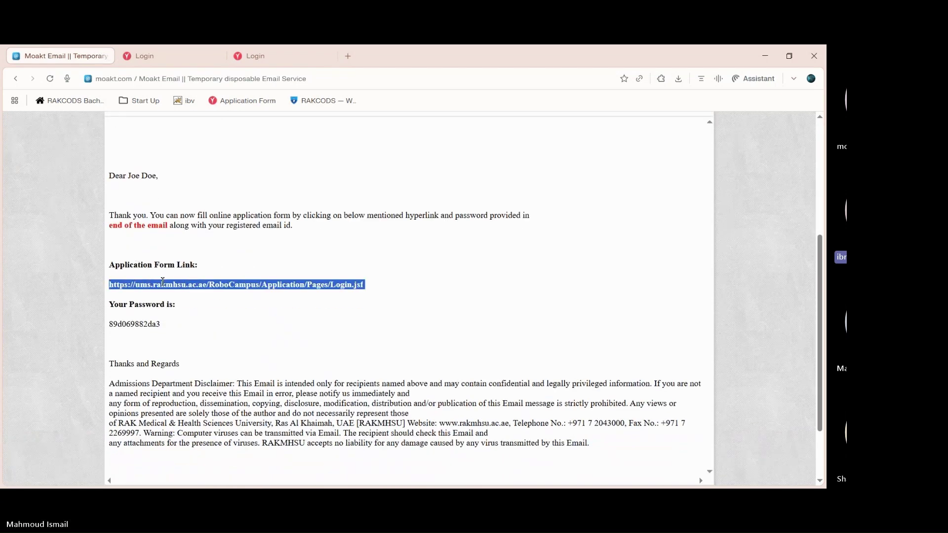
# Return to the applicant login page and log in with the prefilled credentials to open the application form.
pyautogui.click(168, 56)
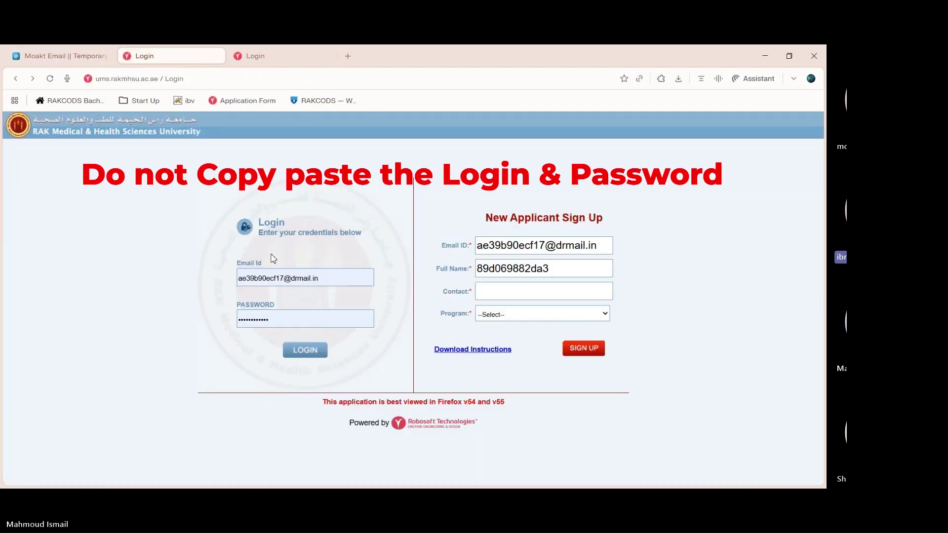
pyautogui.click(307, 352)
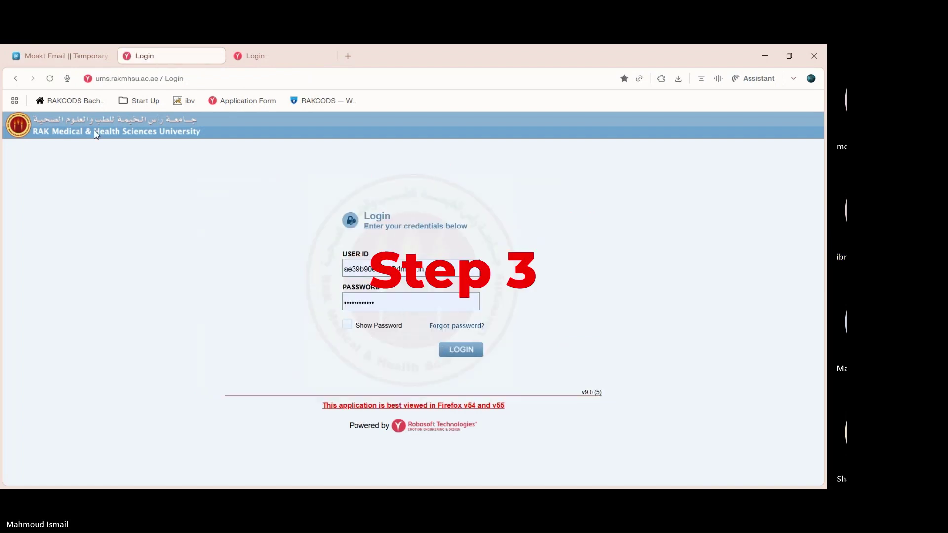
pyautogui.click(15, 78)
pyautogui.click(303, 349)
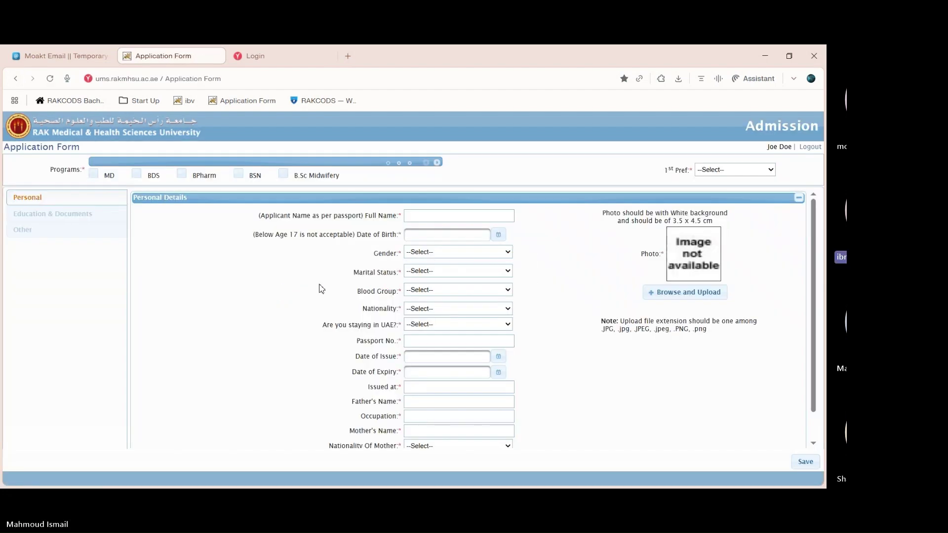
# Select the BDS program and set BDS as the first preference.
pyautogui.click(457, 220)
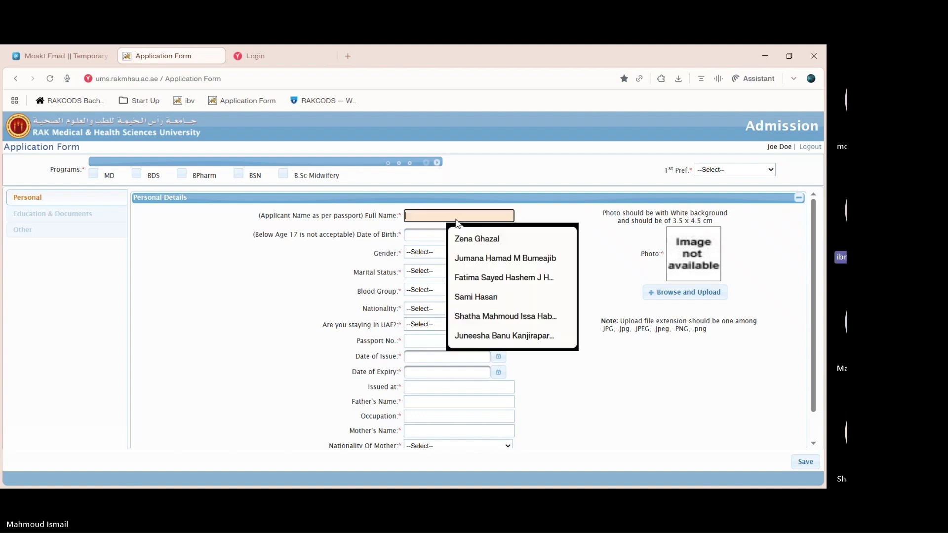
pyautogui.click(436, 221)
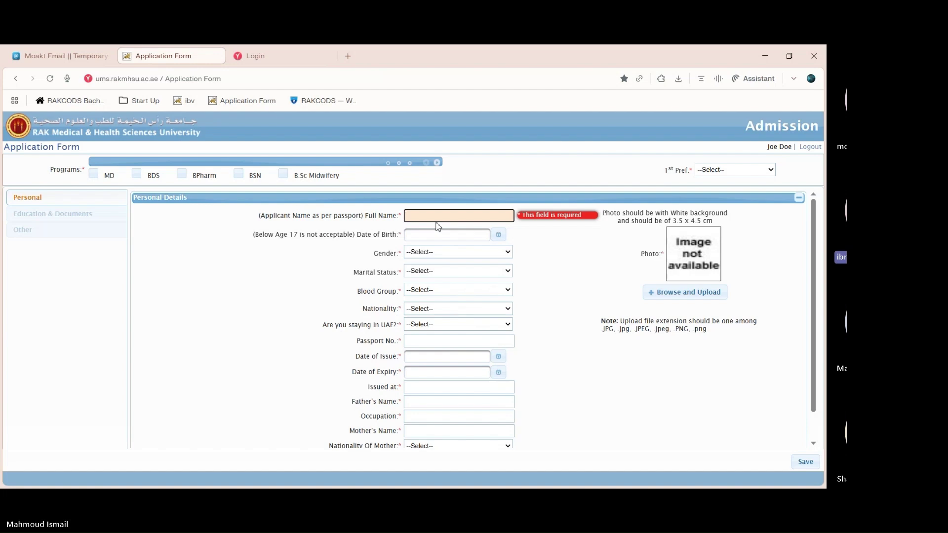
pyautogui.click(137, 173)
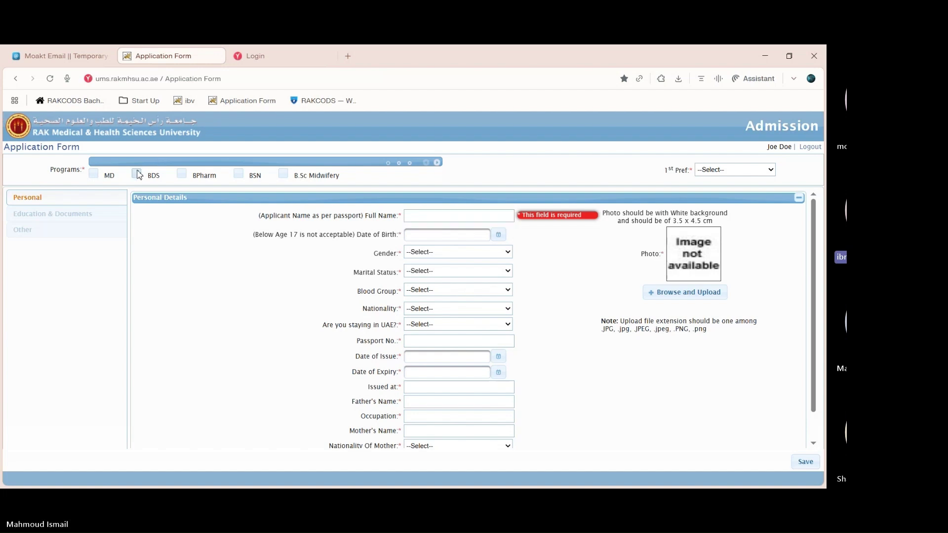
pyautogui.click(730, 171)
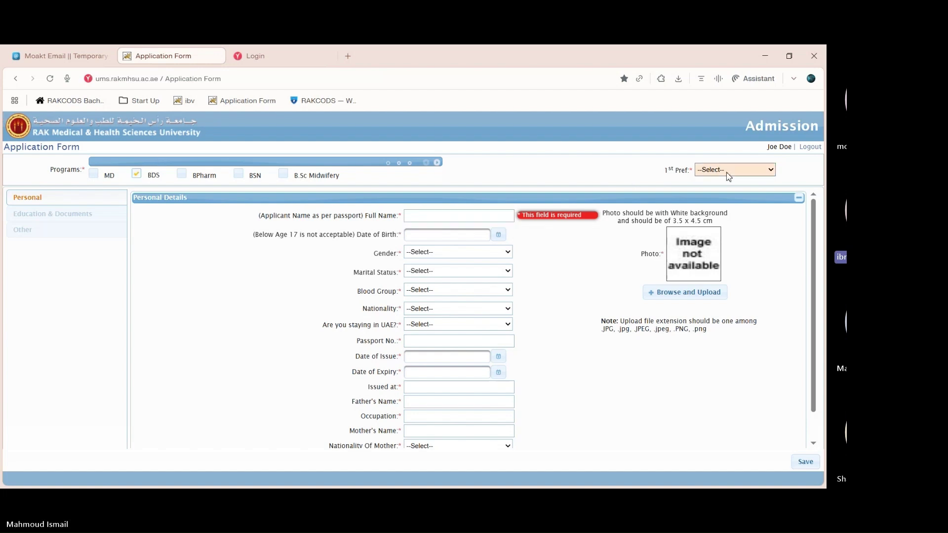
pyautogui.click(721, 197)
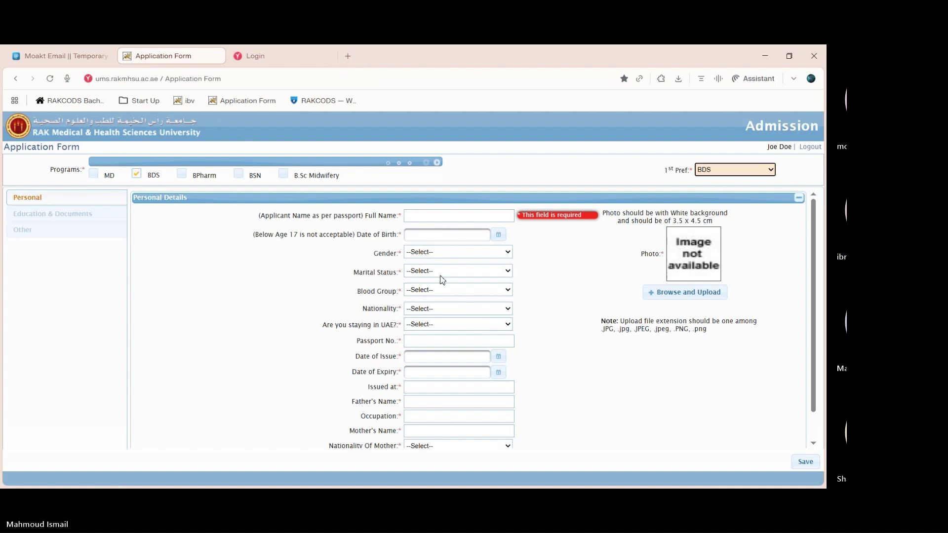
# Upload Photo.png from the For Demo folder in Documents as the applicant's photo.
pyautogui.click(590, 286)
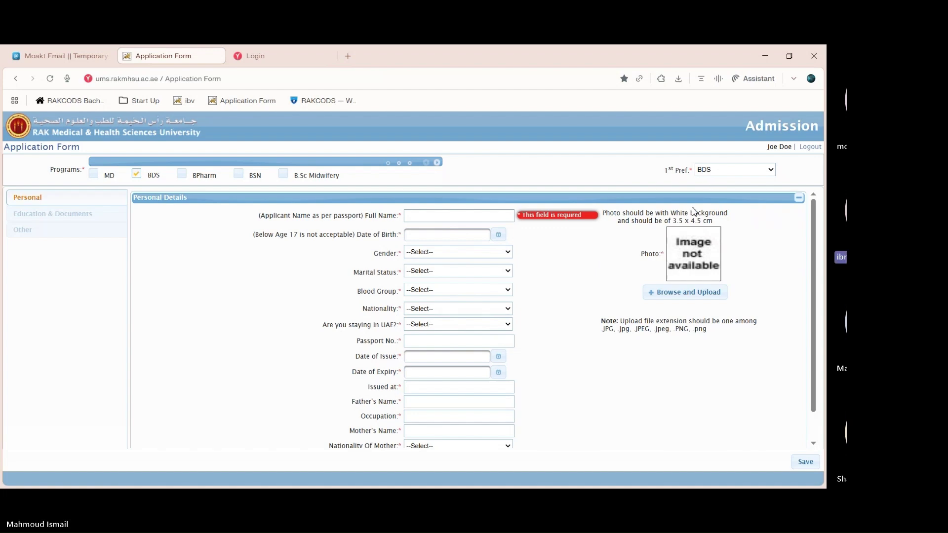
pyautogui.click(654, 292)
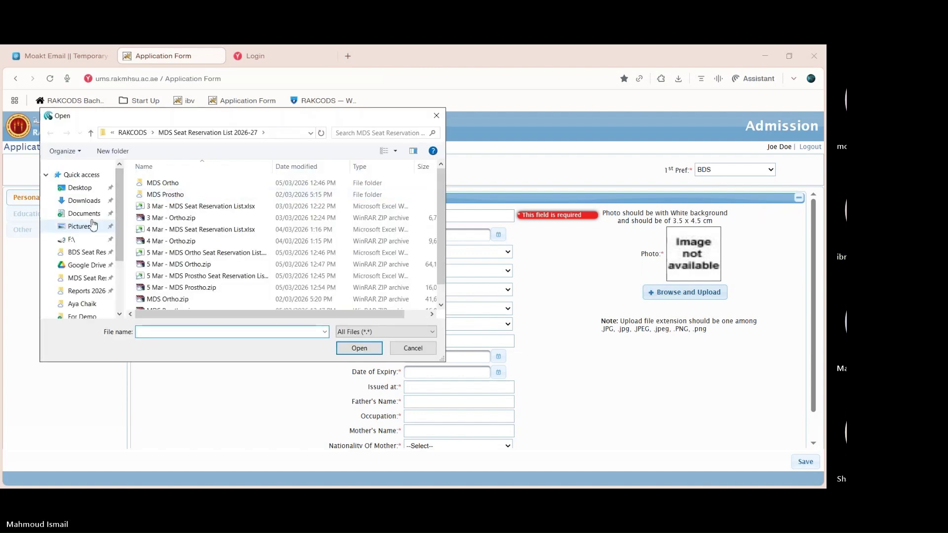
pyautogui.click(97, 200)
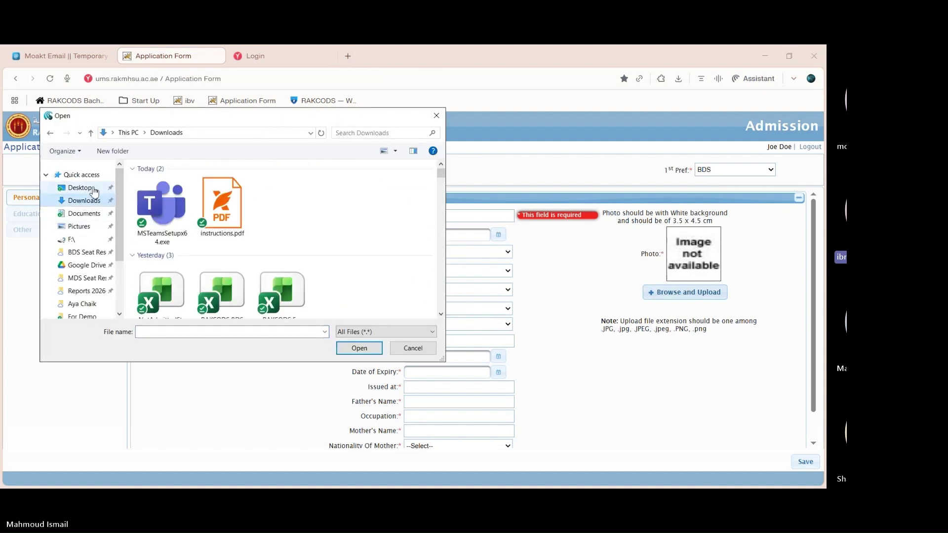
pyautogui.click(80, 213)
pyautogui.doubleClick(173, 208)
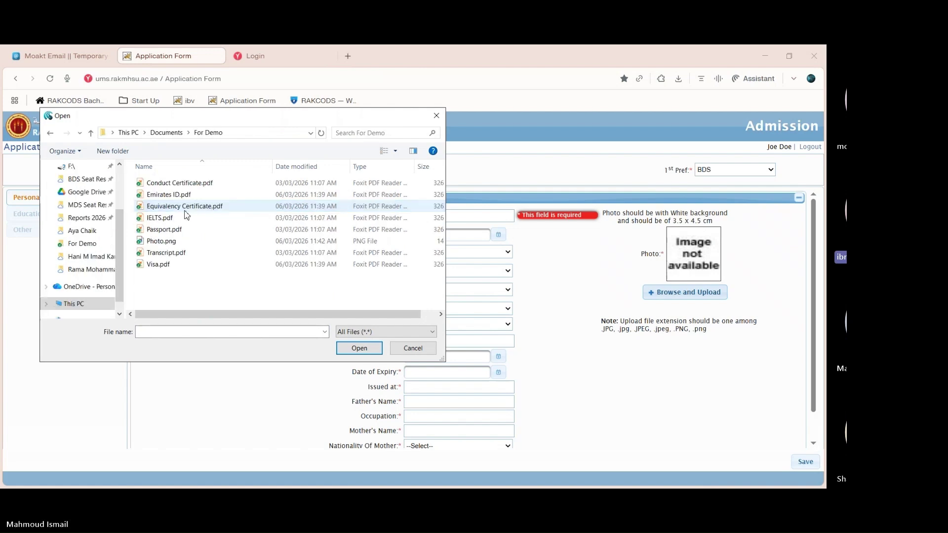
pyautogui.doubleClick(161, 241)
# Enter the applicant's full name in the personal details and set the gender to Male.
pyautogui.click(419, 215)
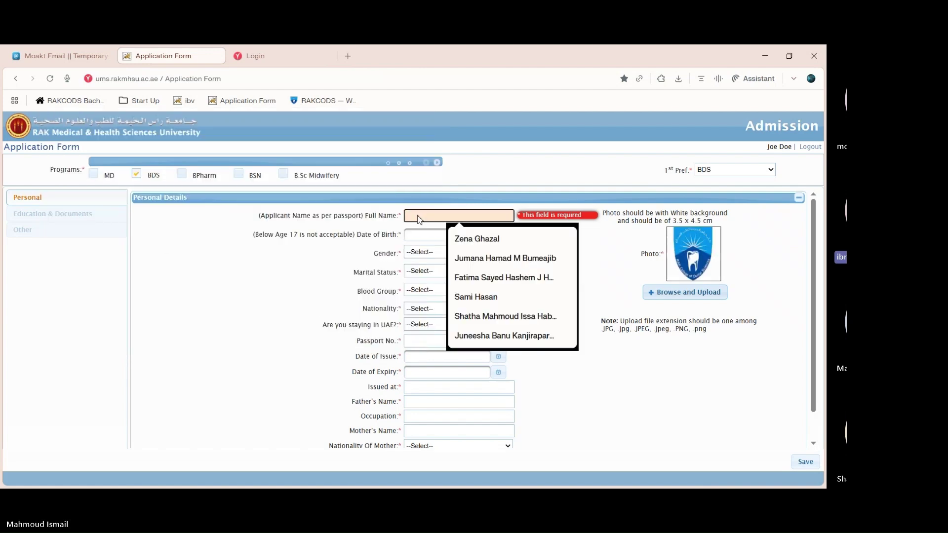
pyautogui.write('D')
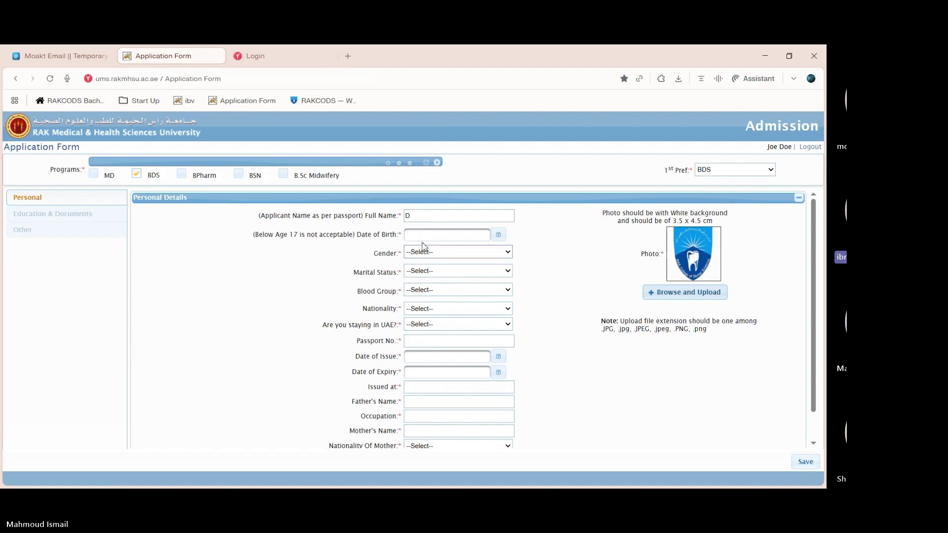
pyautogui.click(422, 237)
pyautogui.click(430, 254)
pyautogui.click(432, 282)
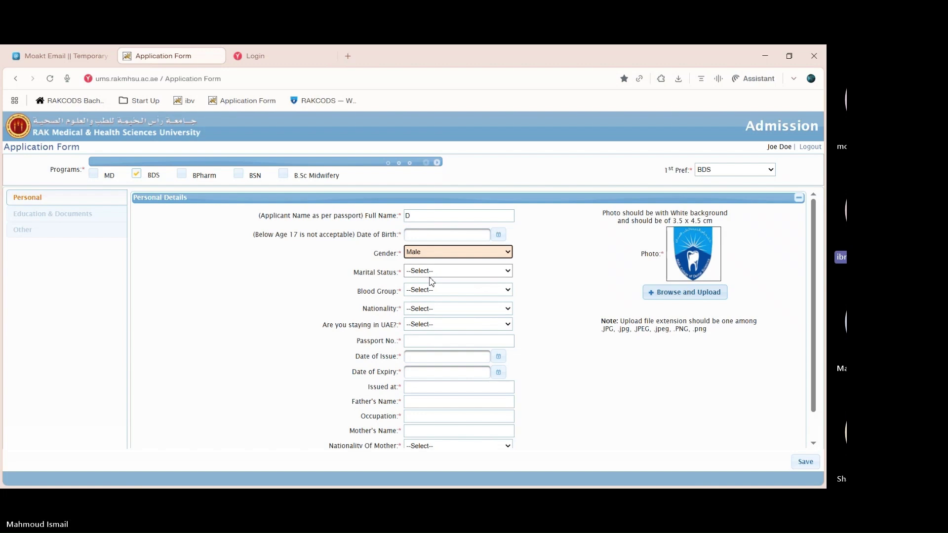
# Set the marital status to Single and the blood group to NA.
pyautogui.click(430, 275)
pyautogui.click(428, 295)
pyautogui.click(428, 295)
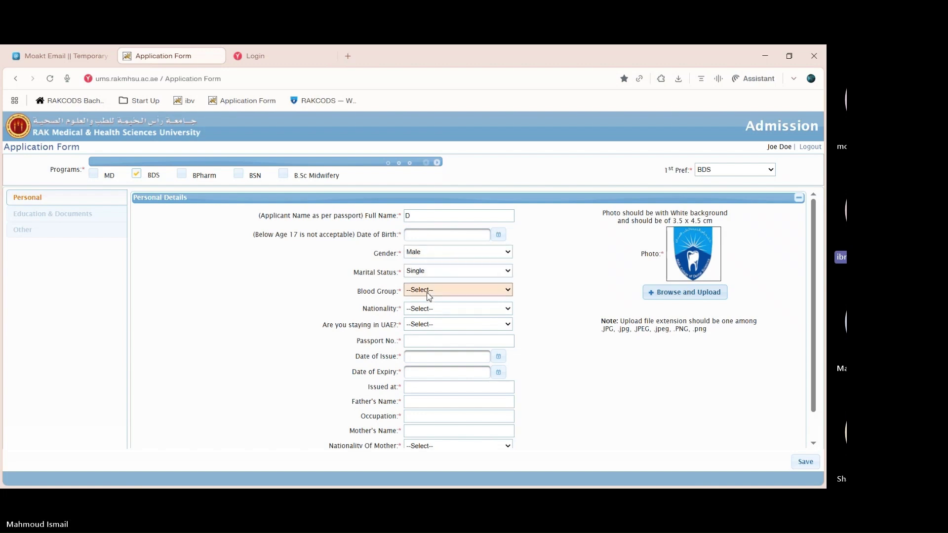
pyautogui.click(417, 395)
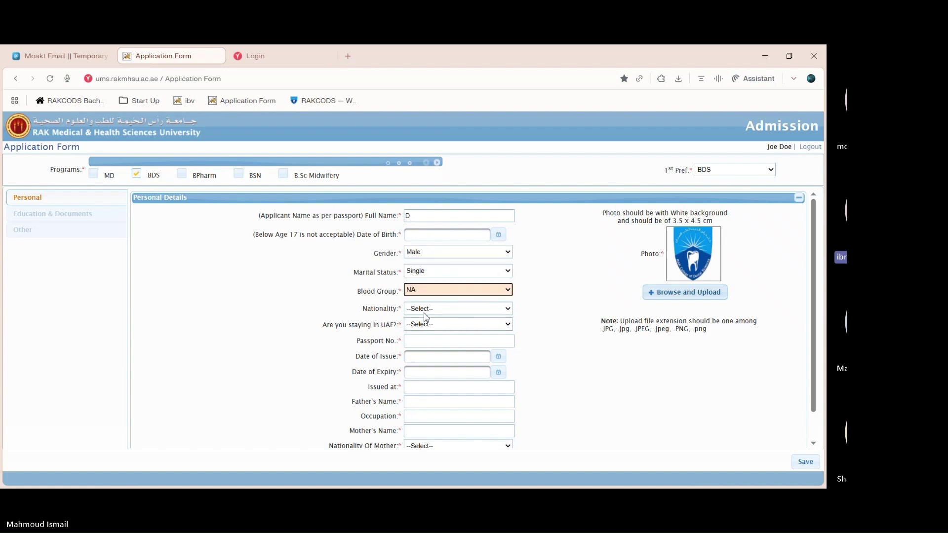
# Set the applicant's nationality to United States.
pyautogui.click(427, 313)
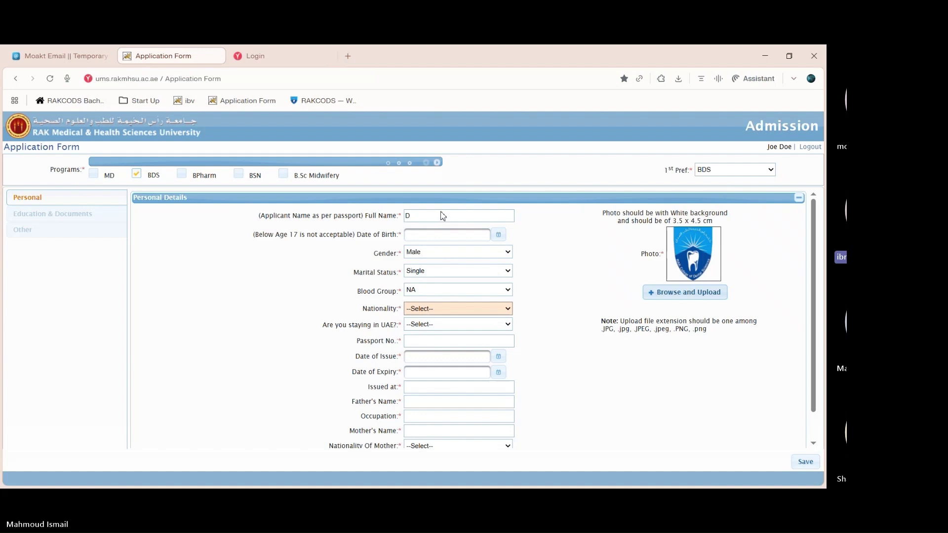
pyautogui.click(450, 121)
pyautogui.scroll(-2, 316, 355)
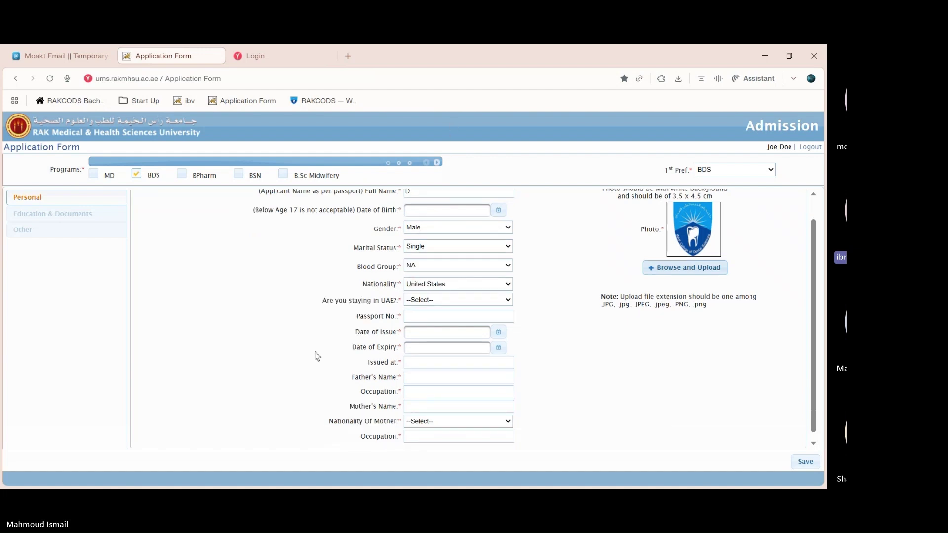
# Fill in the applicant's date of birth from the calendar, correcting the year and day.
pyautogui.scroll(2, 516, 311)
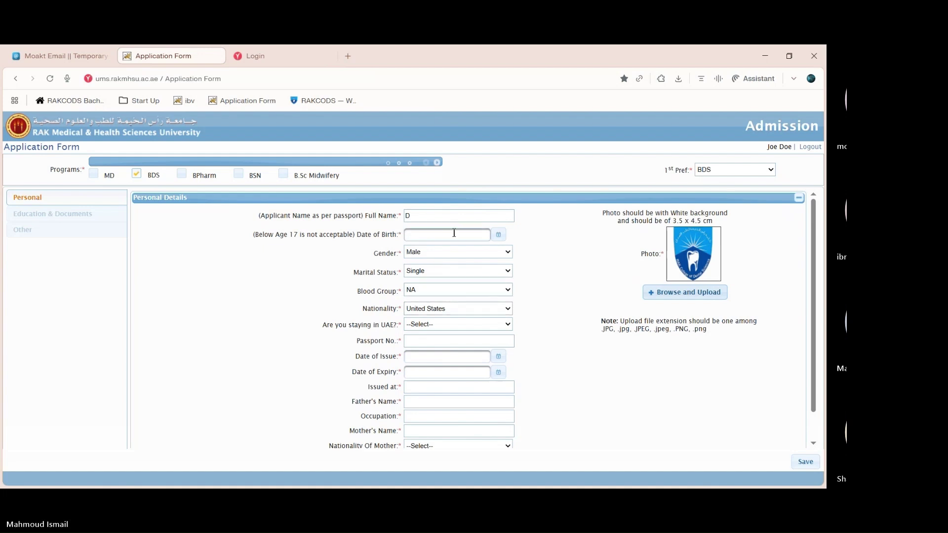
pyautogui.click(499, 235)
pyautogui.click(433, 279)
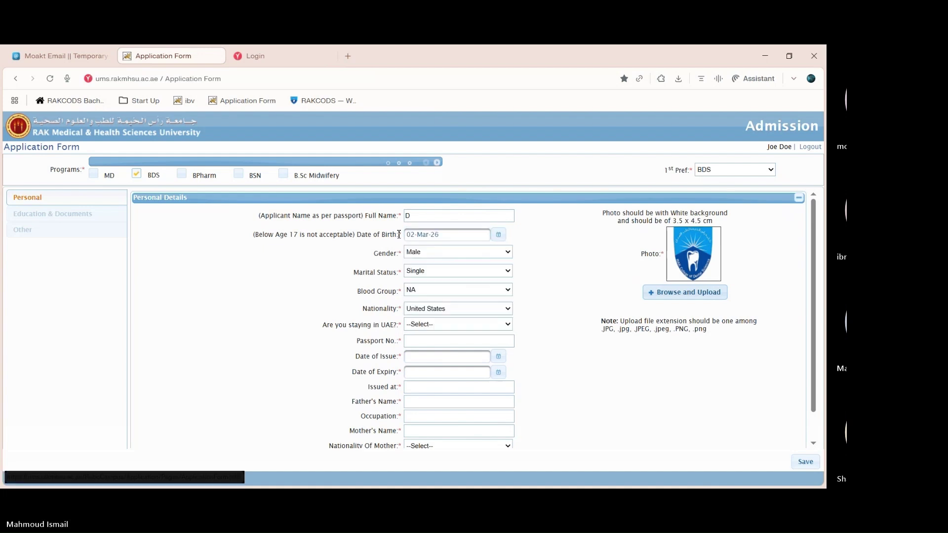
pyautogui.click(499, 234)
pyautogui.click(475, 250)
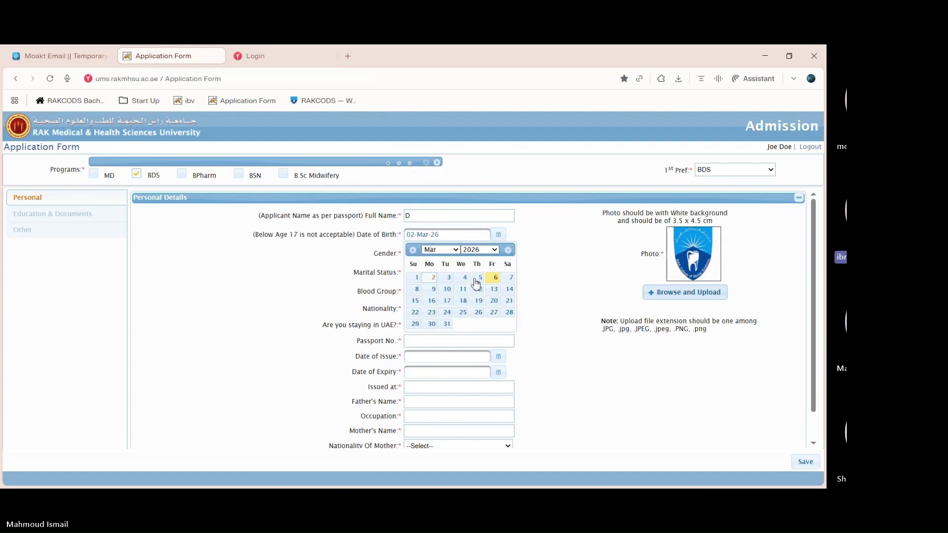
pyautogui.click(476, 281)
pyautogui.click(451, 290)
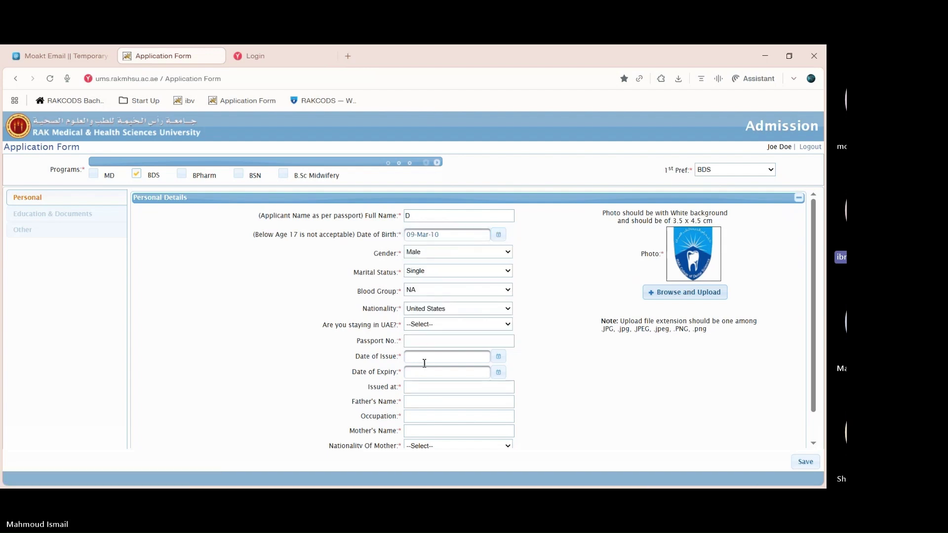
# Set the passport's date of issue to 9 March 2026 and save the personal details.
pyautogui.click(499, 358)
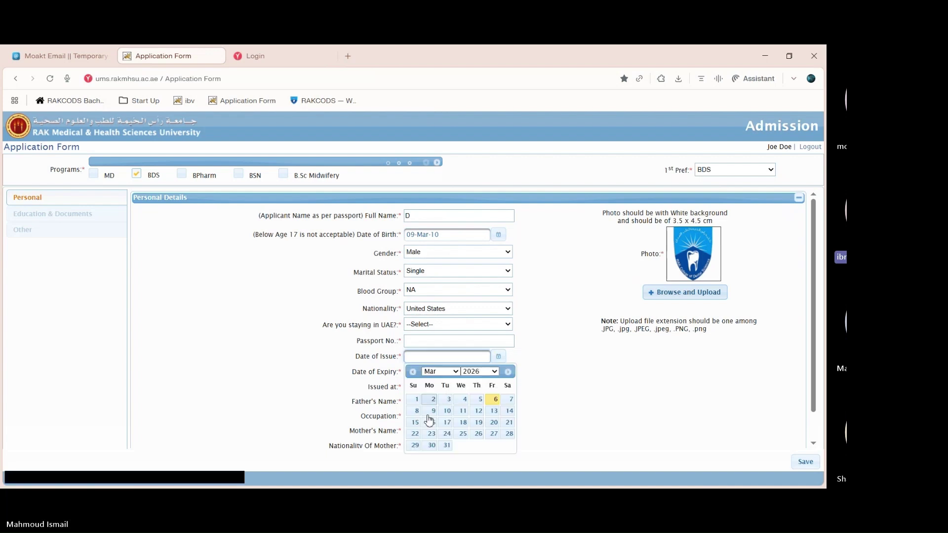
pyautogui.click(434, 412)
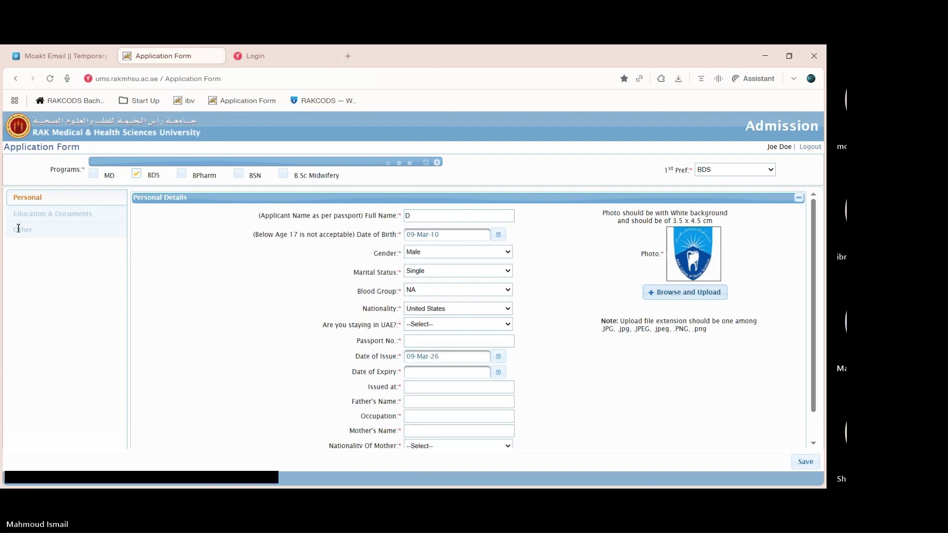
pyautogui.scroll(-1, 496, 359)
pyautogui.click(810, 467)
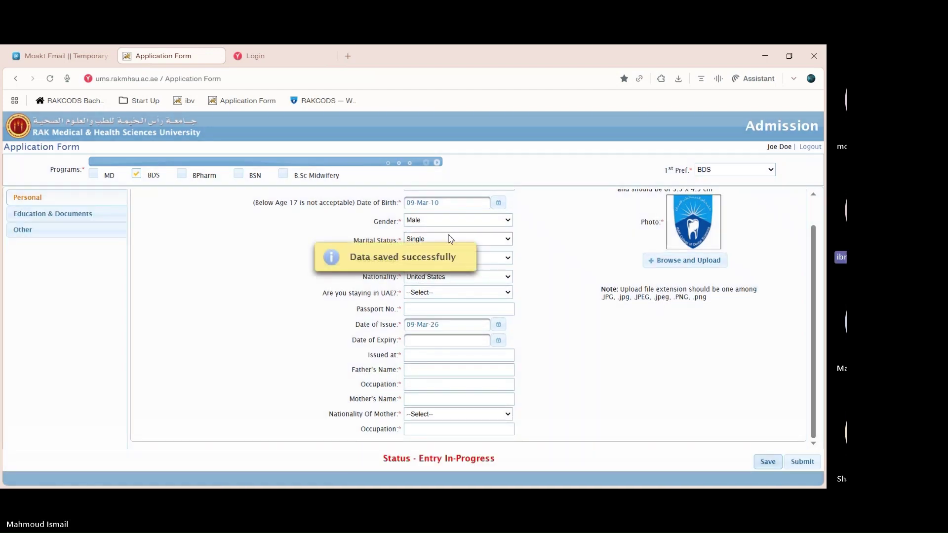
# In the Education & Documents section, set the qualifying examination to American Board and the country of study to United Arab Emirates.
pyautogui.click(70, 213)
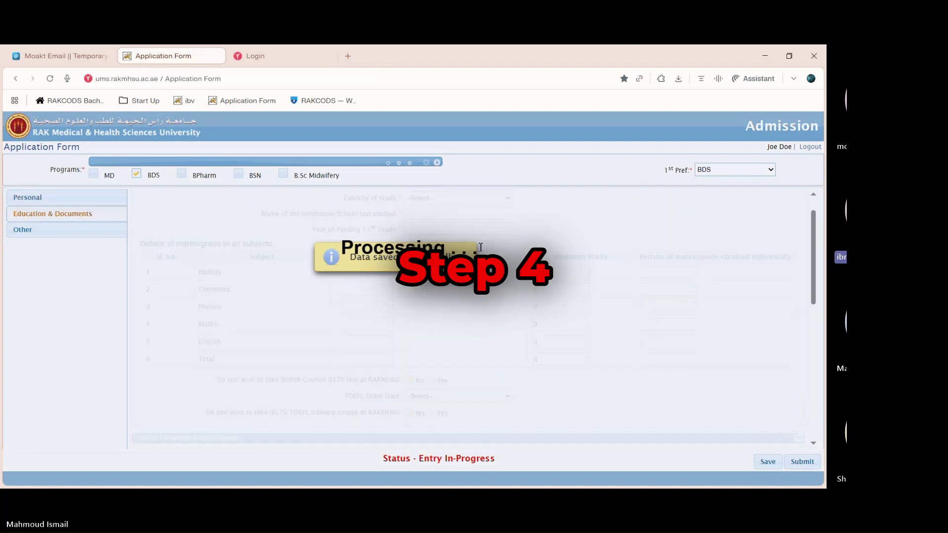
pyautogui.scroll(1, 281, 225)
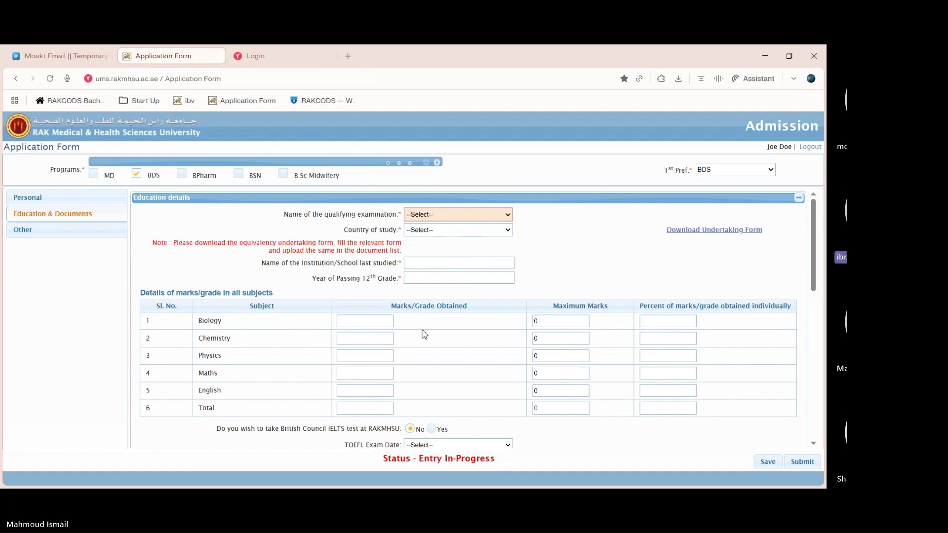
pyautogui.click(441, 265)
pyautogui.click(429, 229)
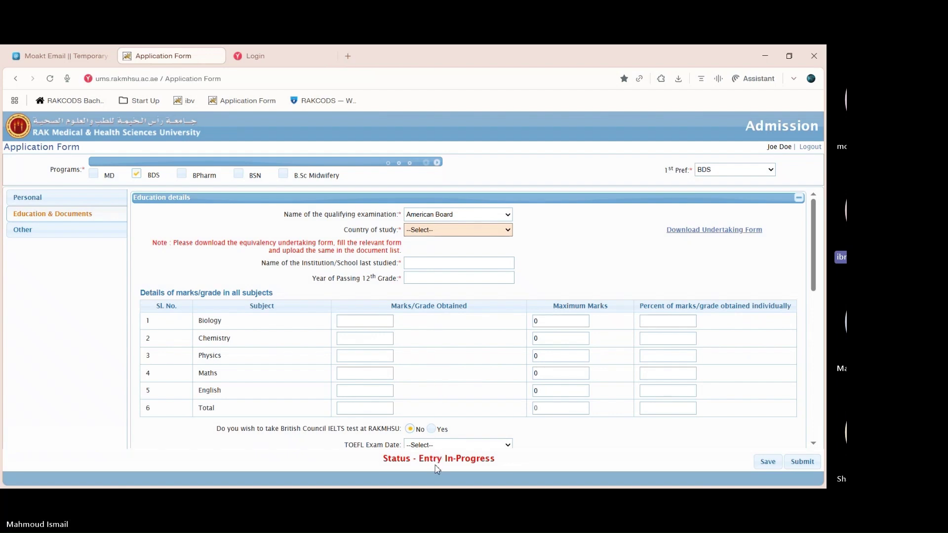
pyautogui.click(452, 274)
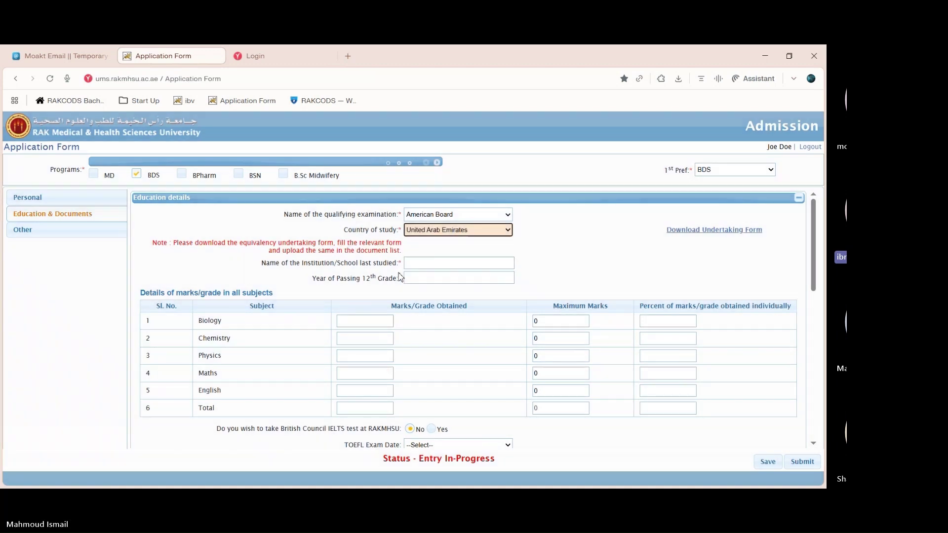
# Enter 99 as the Biology marks obtained, with maximum marks of 100.
pyautogui.click(338, 324)
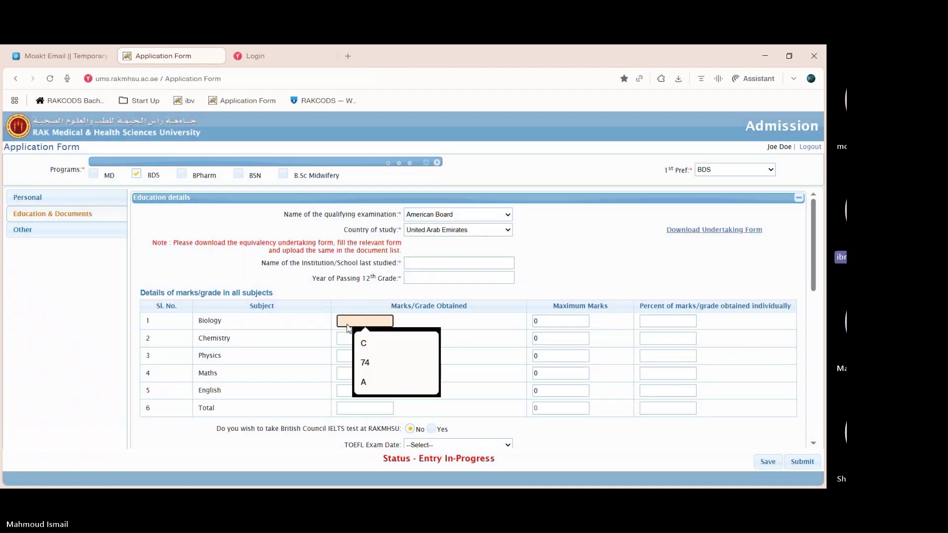
pyautogui.write('2')
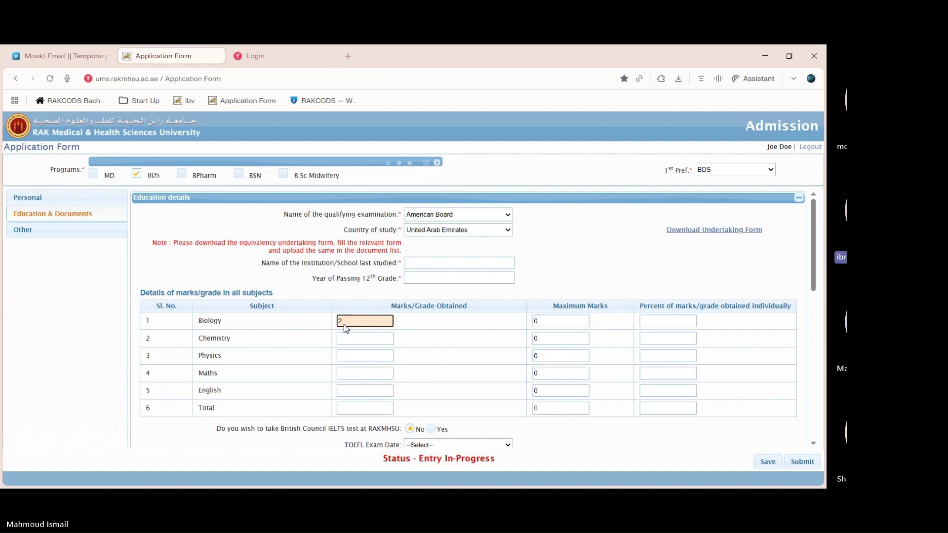
pyautogui.write('9')
pyautogui.press('Tab')
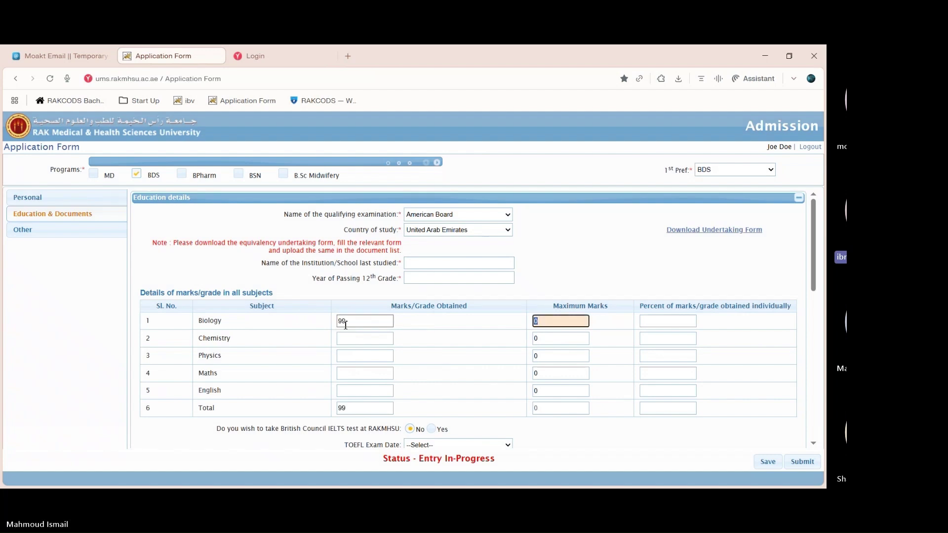
pyautogui.write('100')
# Enter 95 as the Chemistry marks obtained, with maximum marks of 100.
pyautogui.click(347, 339)
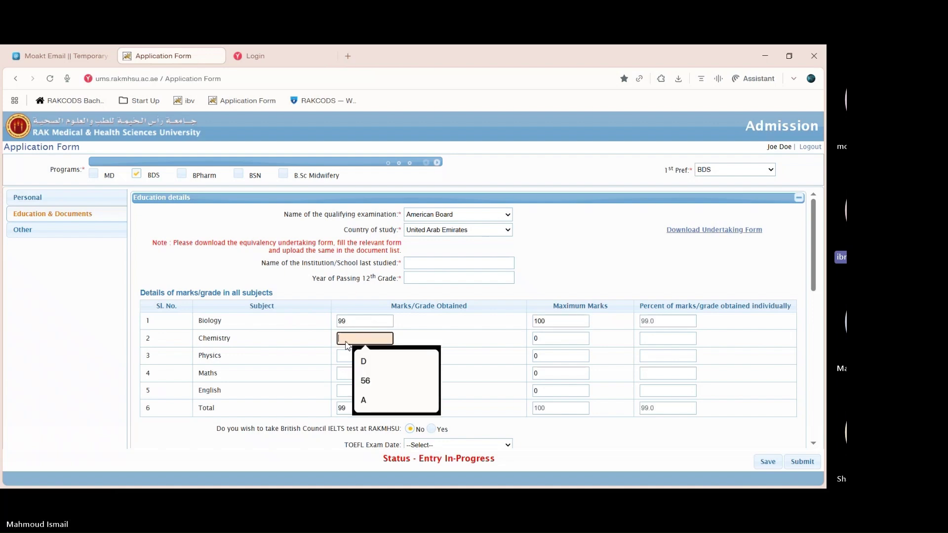
pyautogui.write('95')
pyautogui.click(546, 336)
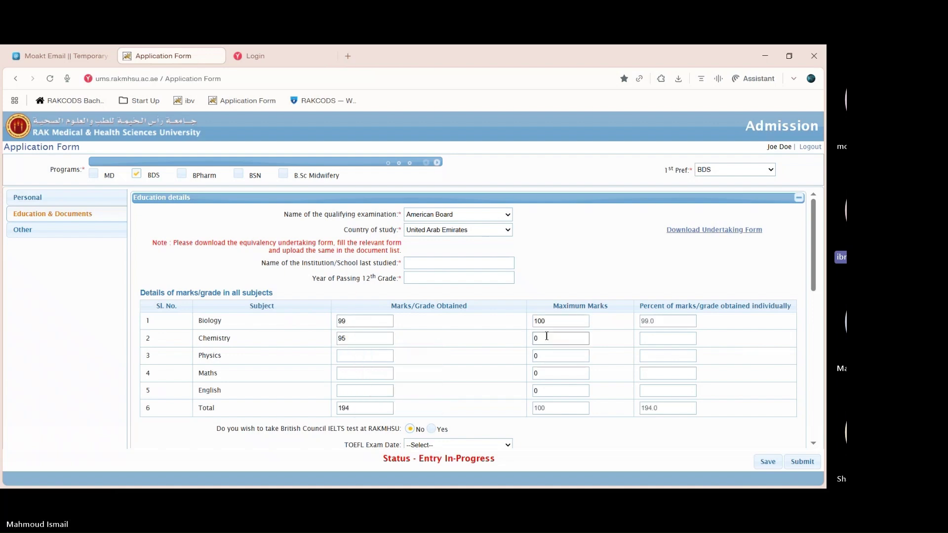
pyautogui.click(540, 339)
pyautogui.write('100')
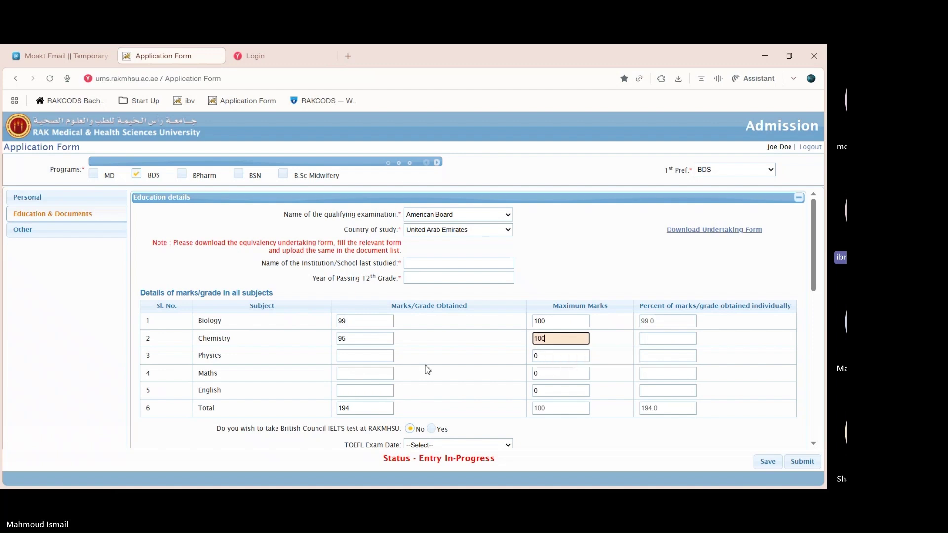
# Enter 93 as the Physics marks obtained, with maximum marks of 100.
pyautogui.click(370, 357)
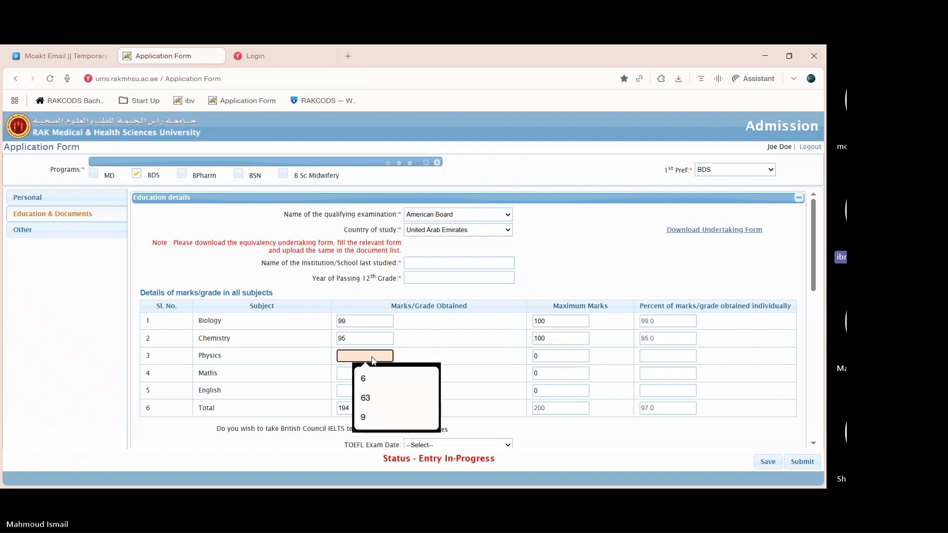
pyautogui.write('393')
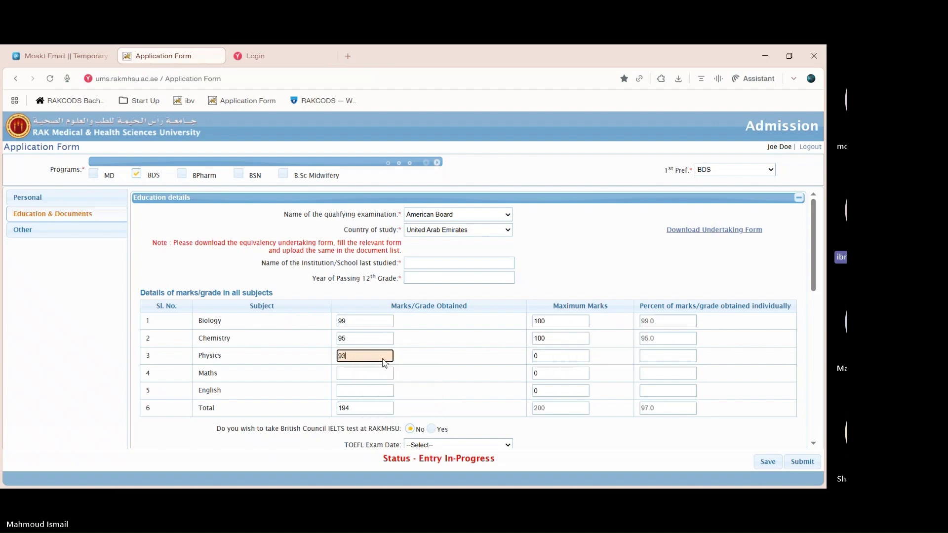
pyautogui.press('Tab')
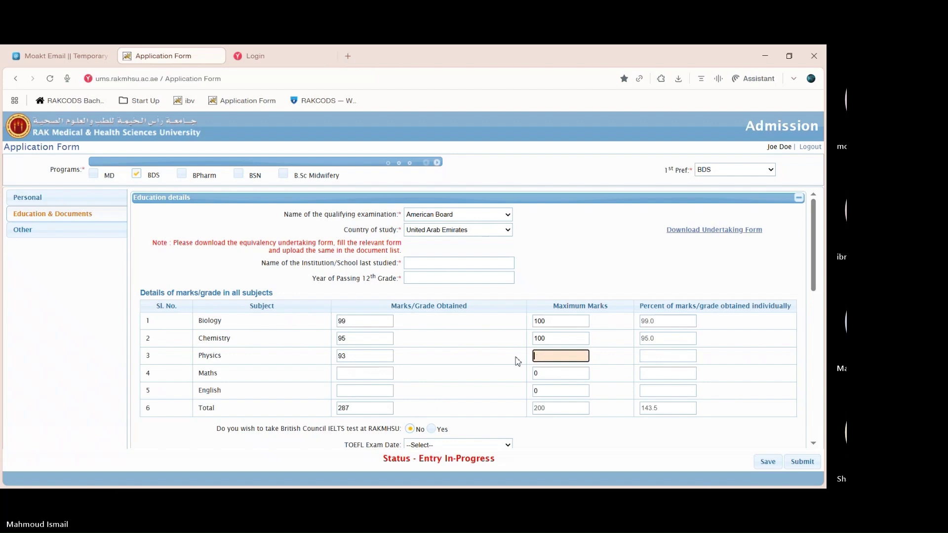
pyautogui.write('100')
# Enter 95 as the Maths marks obtained, with maximum marks of 100.
pyautogui.click(368, 383)
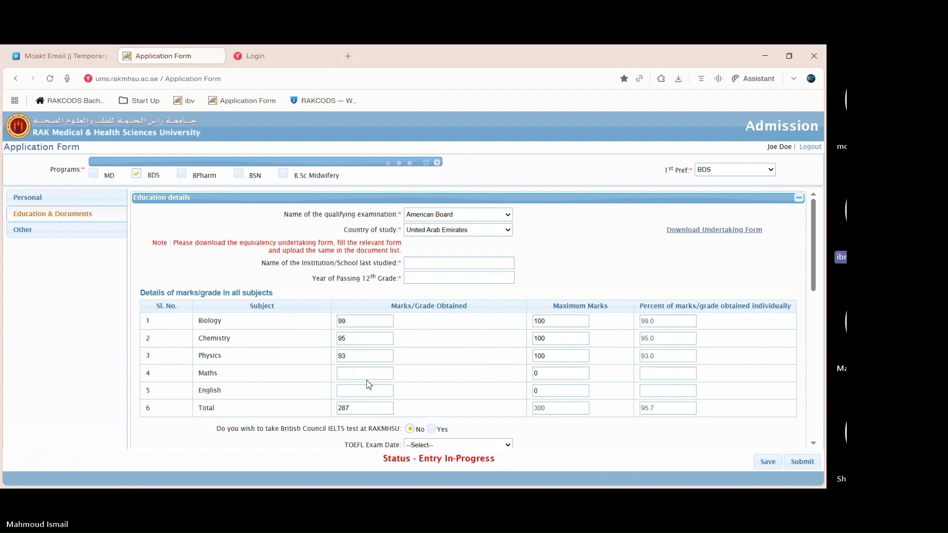
pyautogui.click(366, 376)
pyautogui.write('95')
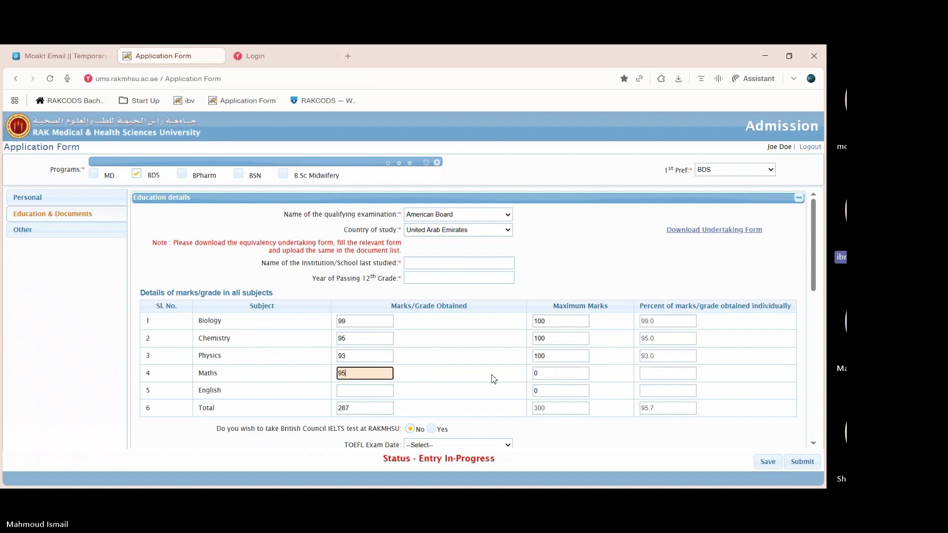
pyautogui.click(549, 374)
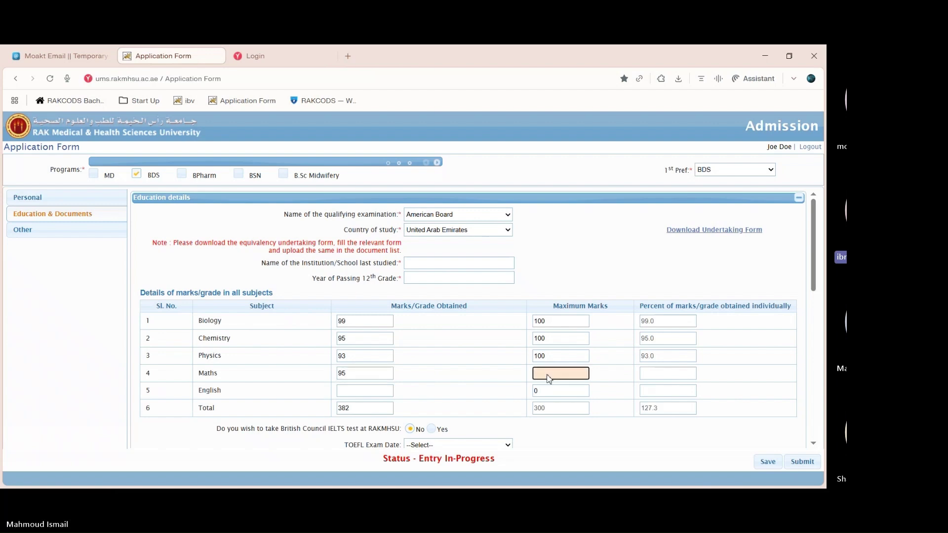
pyautogui.write('100')
# Enter 0 as the English marks obtained, with maximum marks of 100.
pyautogui.click(364, 392)
pyautogui.write('0')
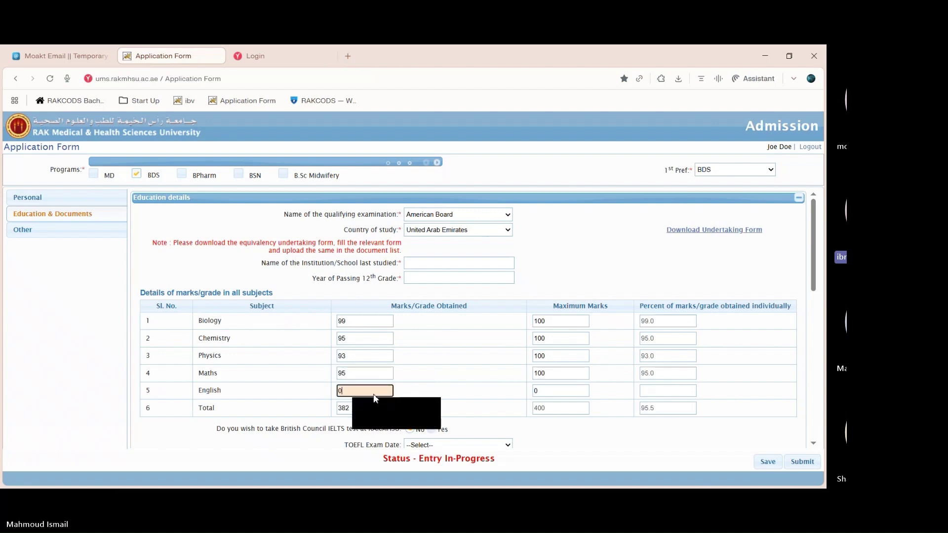
pyautogui.click(542, 396)
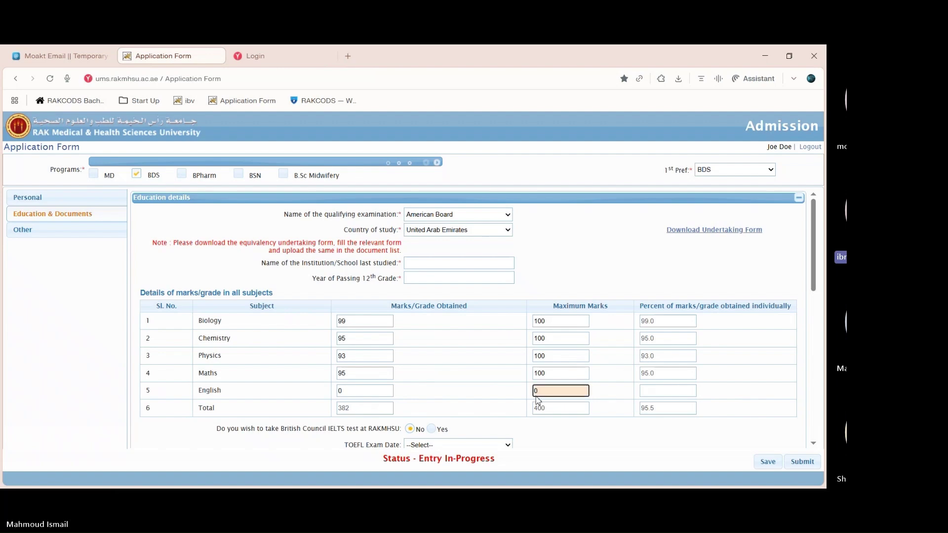
pyautogui.doubleClick(536, 395)
pyautogui.write('100')
pyautogui.click(493, 392)
# Upload Transcript.pdf as the attested 12th grade transcript and Passport.pdf as the copy of passport in the document list.
pyautogui.scroll(-3, 493, 392)
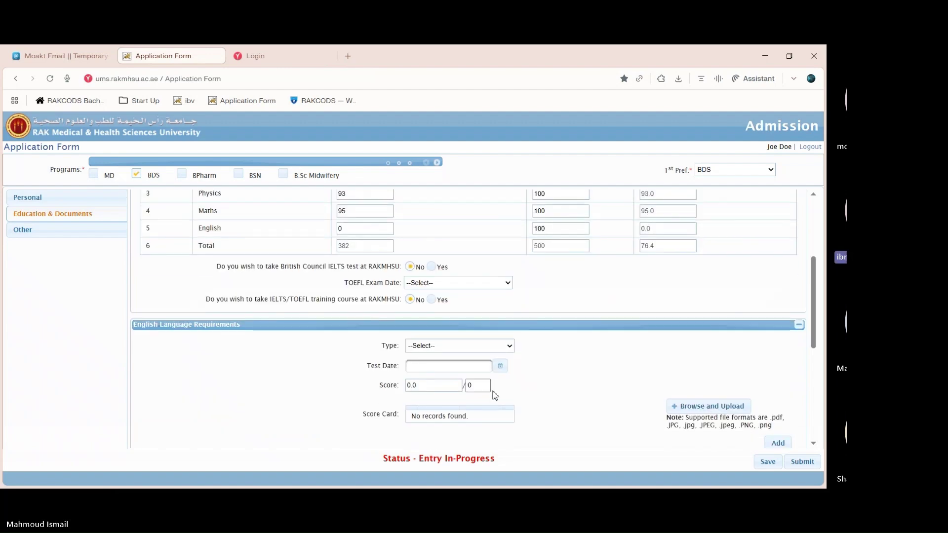
pyautogui.scroll(-5, 439, 355)
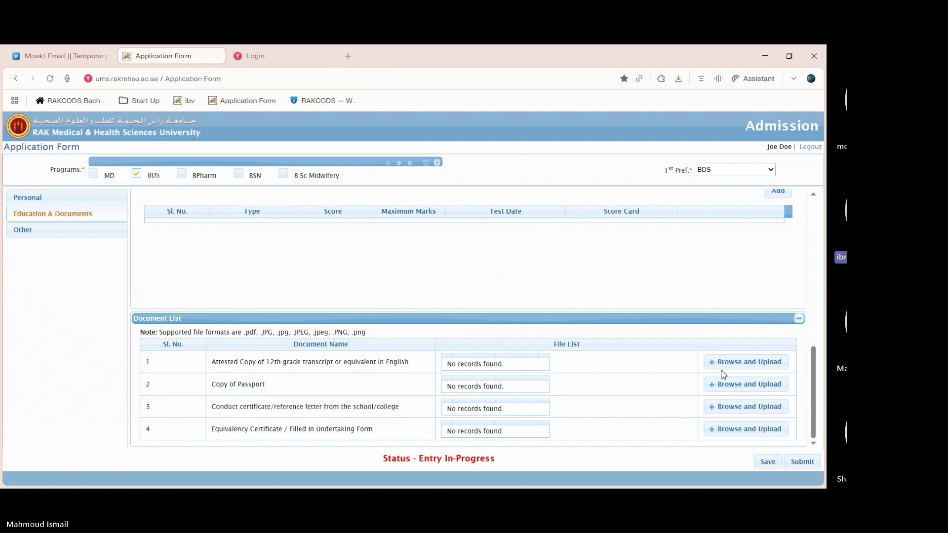
pyautogui.click(722, 369)
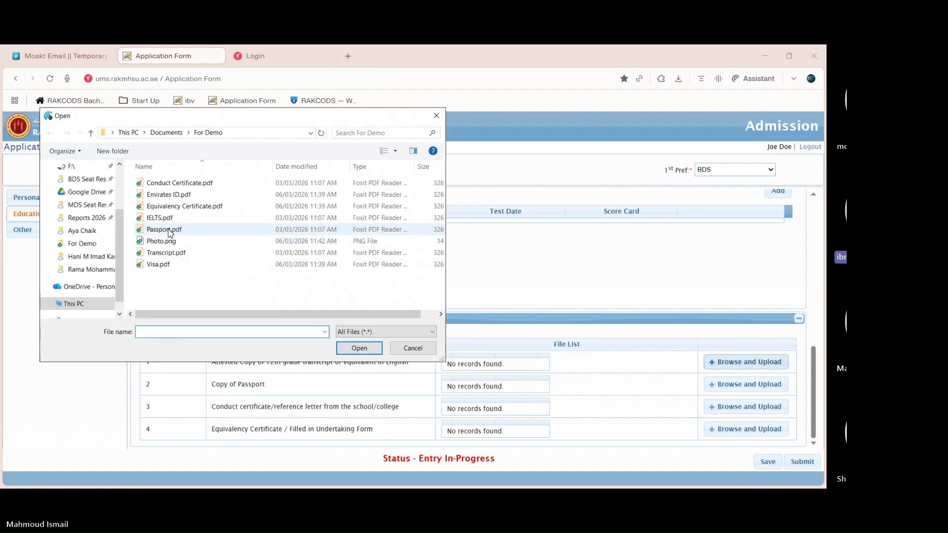
pyautogui.doubleClick(159, 256)
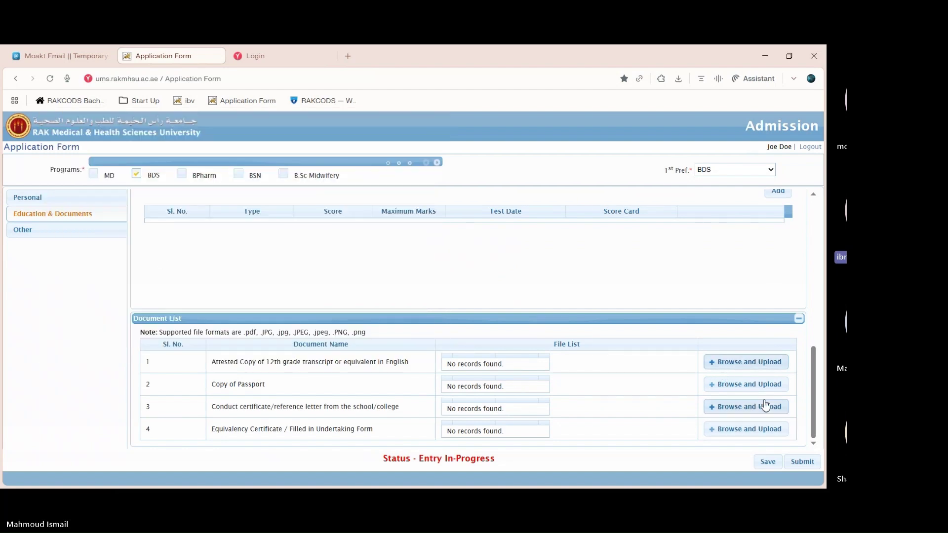
pyautogui.click(744, 386)
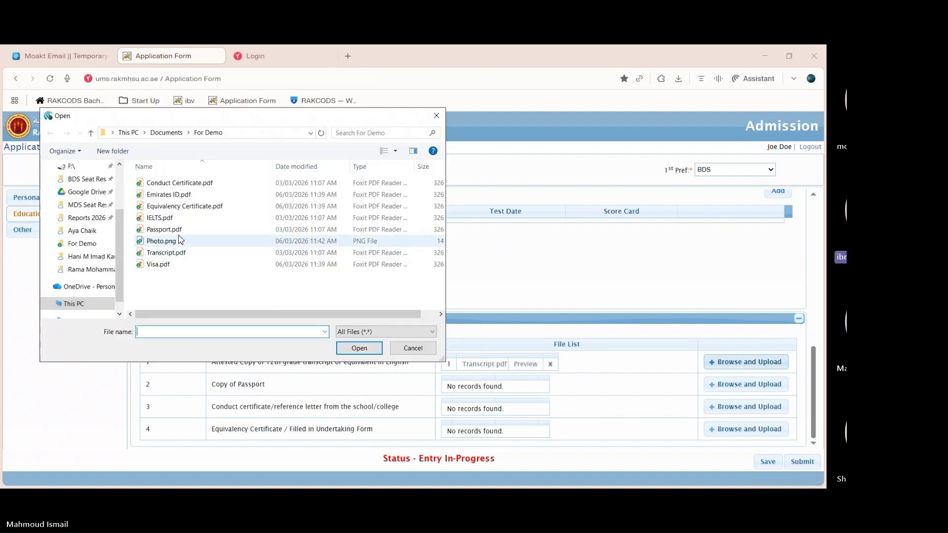
pyautogui.doubleClick(179, 240)
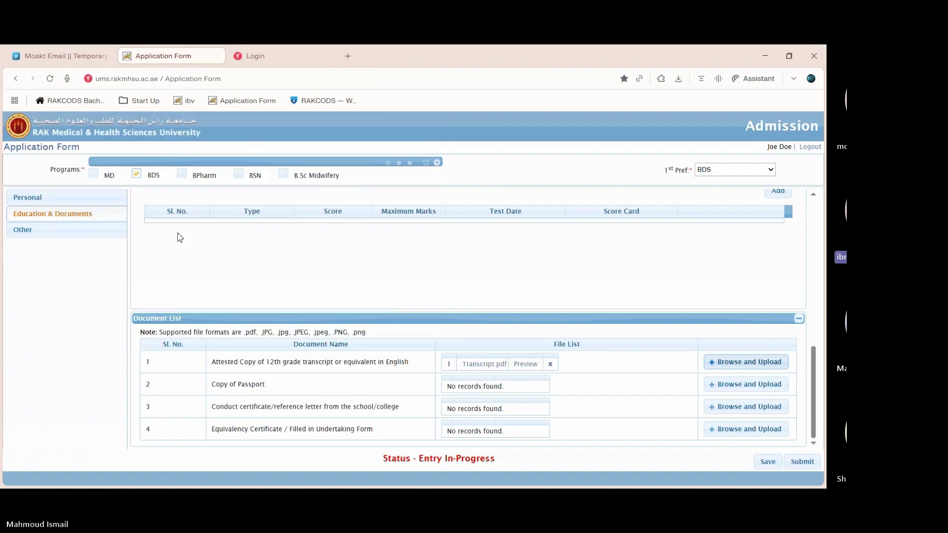
# Upload Conduct Certificate.pdf for the conduct certificate entry and Equivalency Certificate.pdf for the equivalency certificate entry.
pyautogui.click(715, 416)
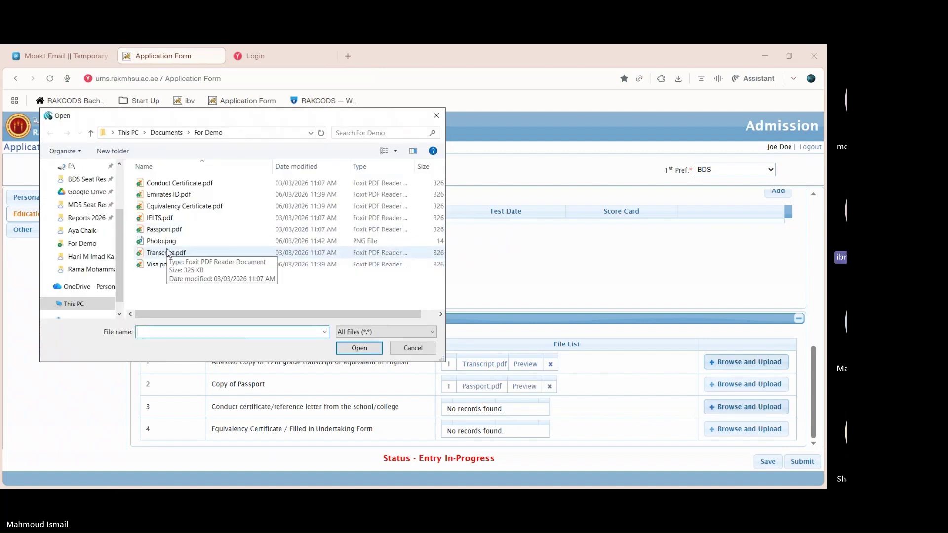
pyautogui.click(170, 184)
pyautogui.doubleClick(170, 188)
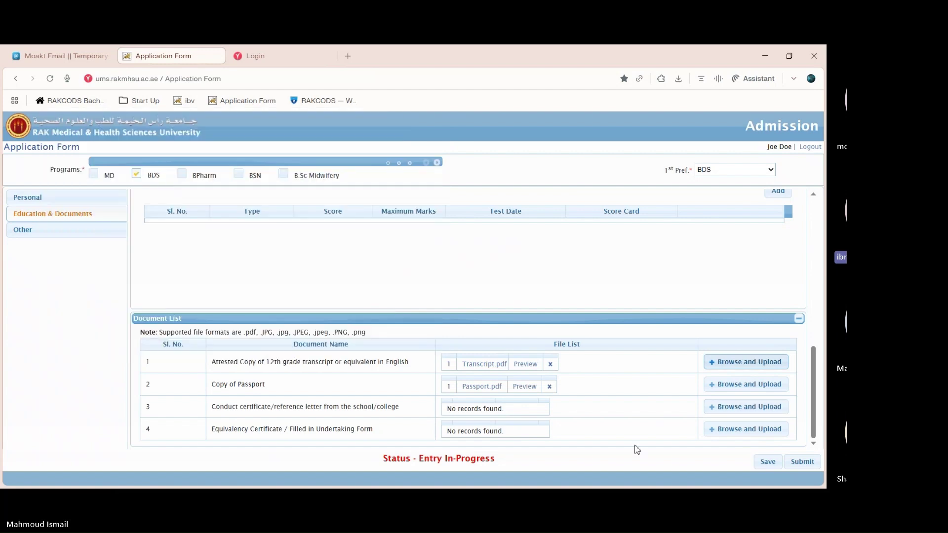
pyautogui.click(733, 434)
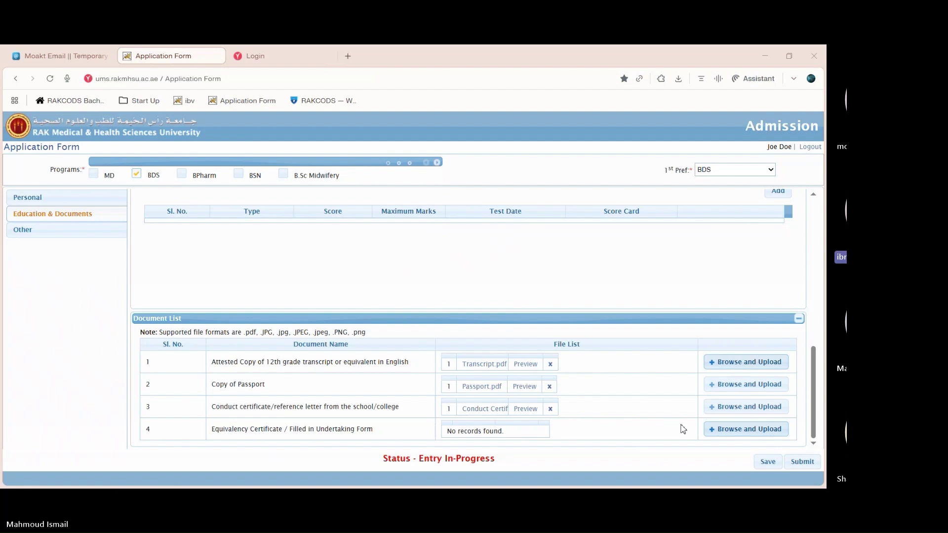
pyautogui.click(411, 347)
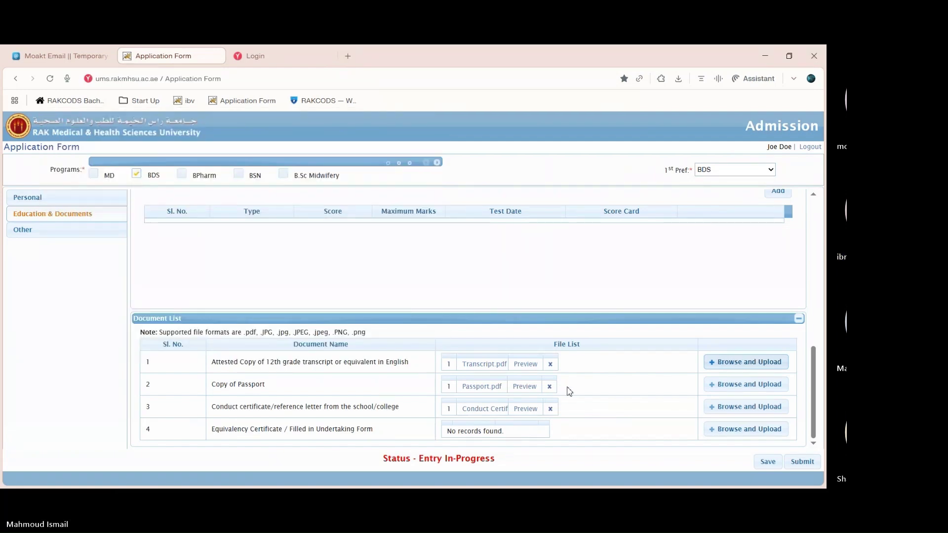
pyautogui.scroll(8, 812, 330)
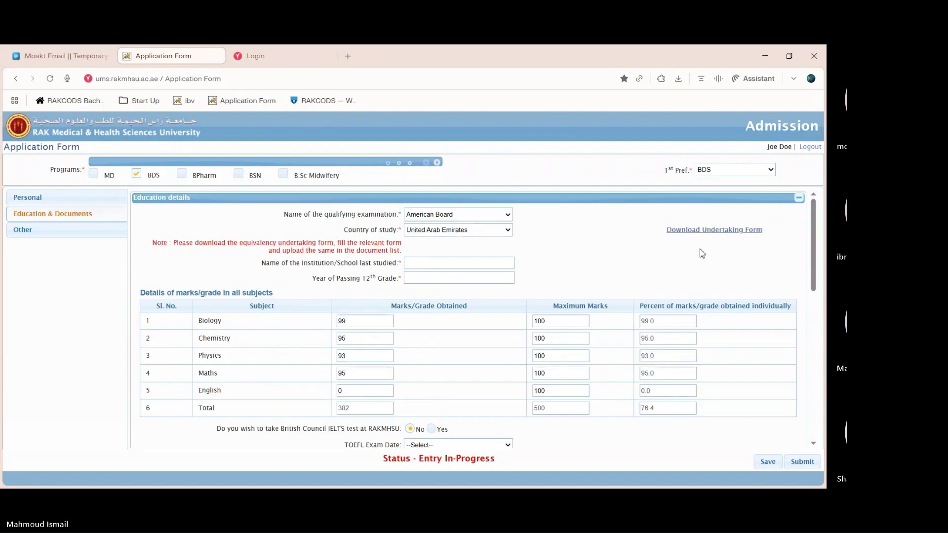
pyautogui.click(706, 230)
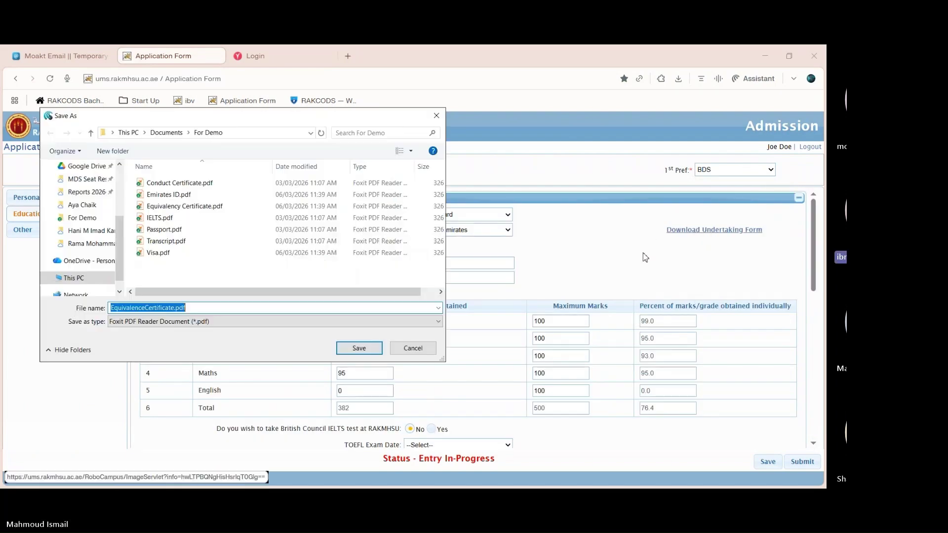
pyautogui.click(421, 351)
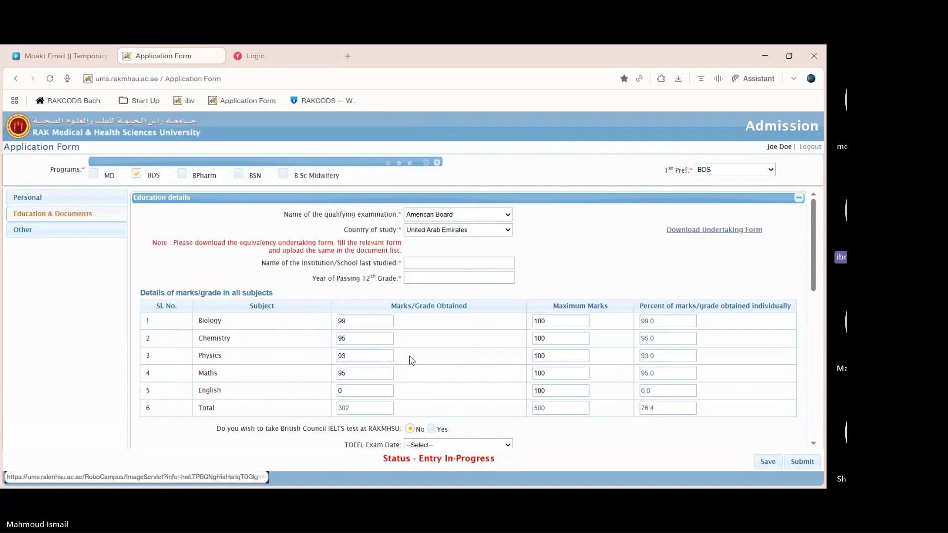
pyautogui.scroll(-10, 413, 360)
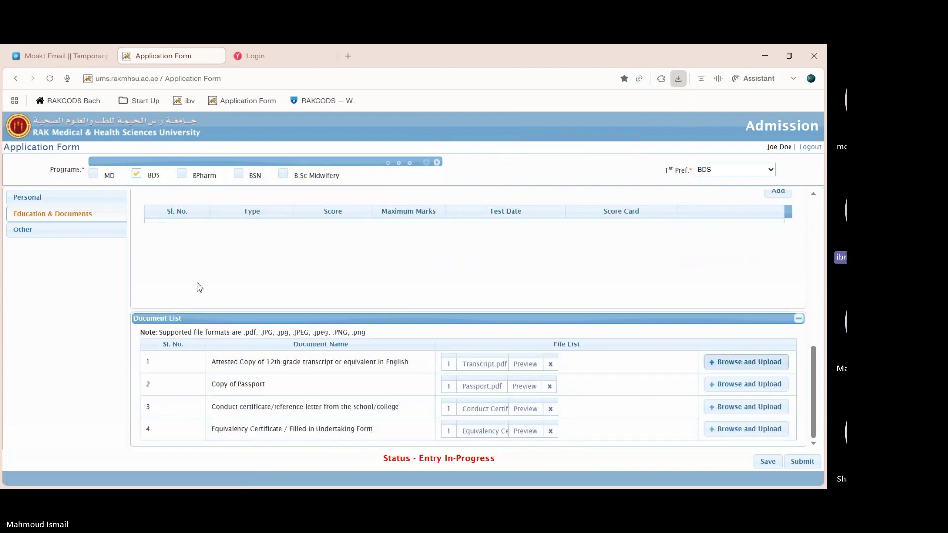
# Enter RAK as the institution last studied and 2025 as the 12th grade passing year, and save the application.
pyautogui.click(767, 461)
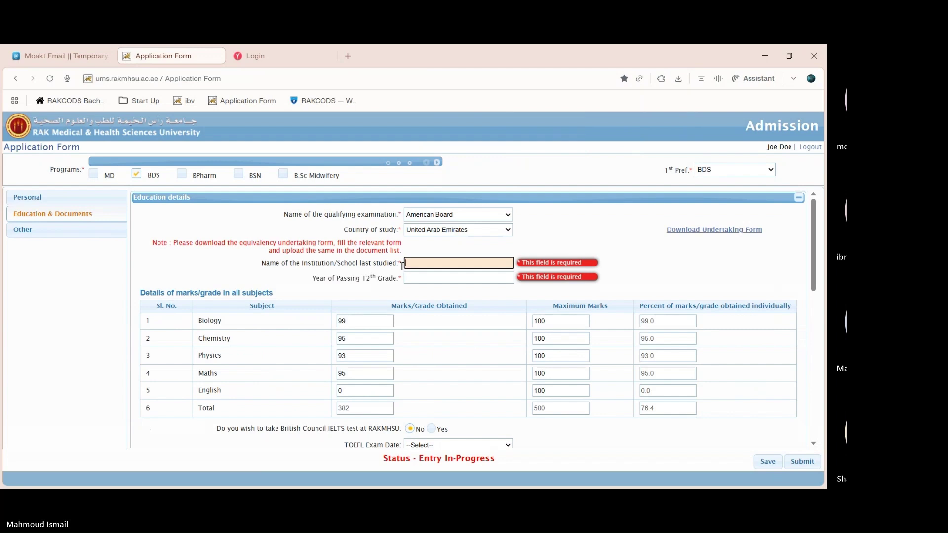
pyautogui.write('RAK')
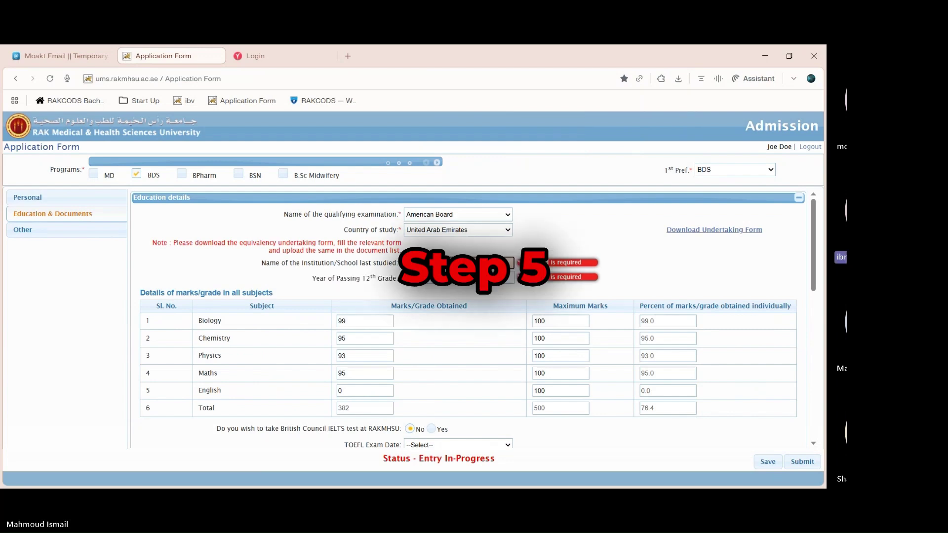
pyautogui.press('Tab')
pyautogui.write('2025')
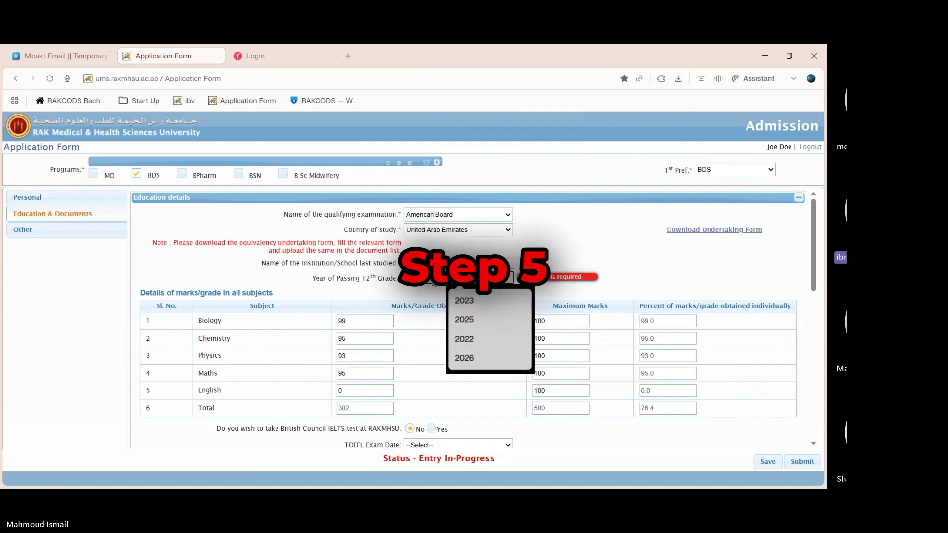
pyautogui.scroll(-4, 674, 344)
pyautogui.click(767, 462)
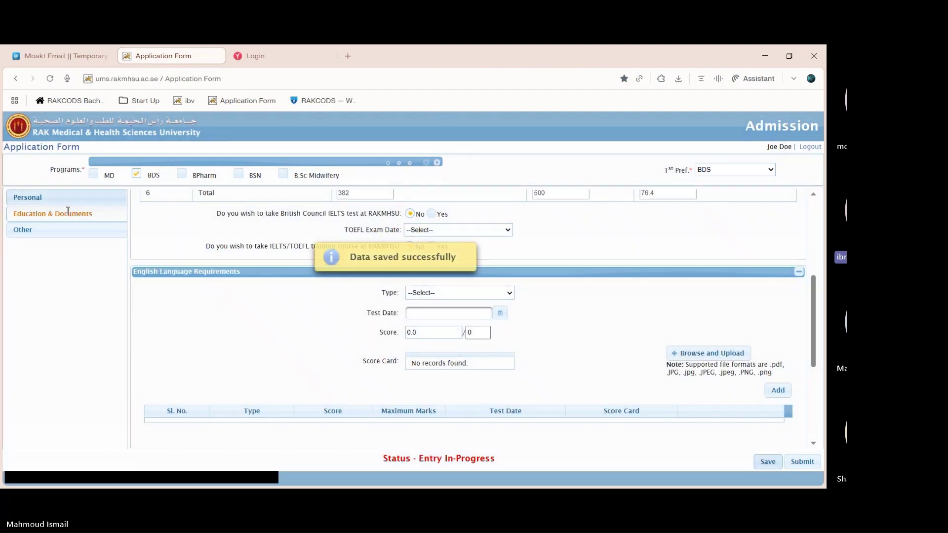
# Open the Other section and enter a student USN in the sibling details.
pyautogui.click(70, 231)
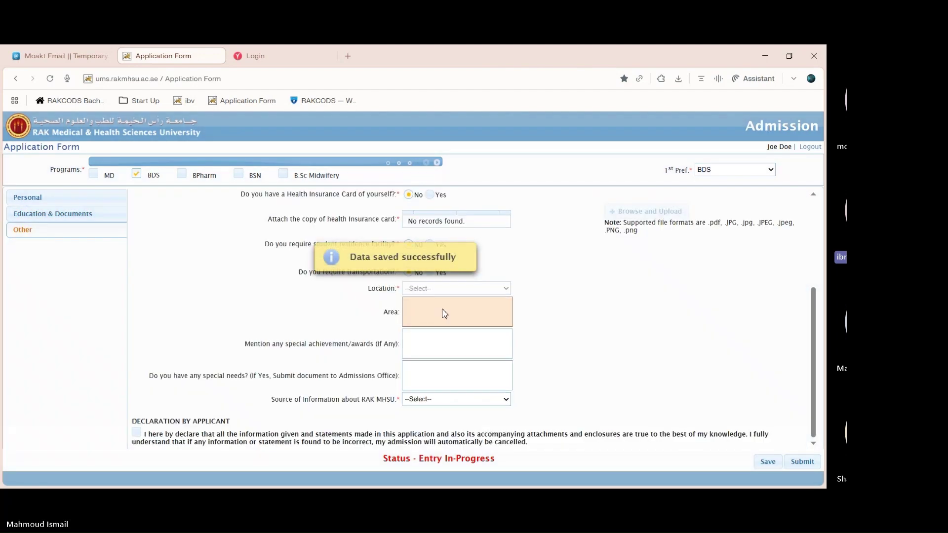
pyautogui.scroll(5, 444, 314)
pyautogui.click(344, 234)
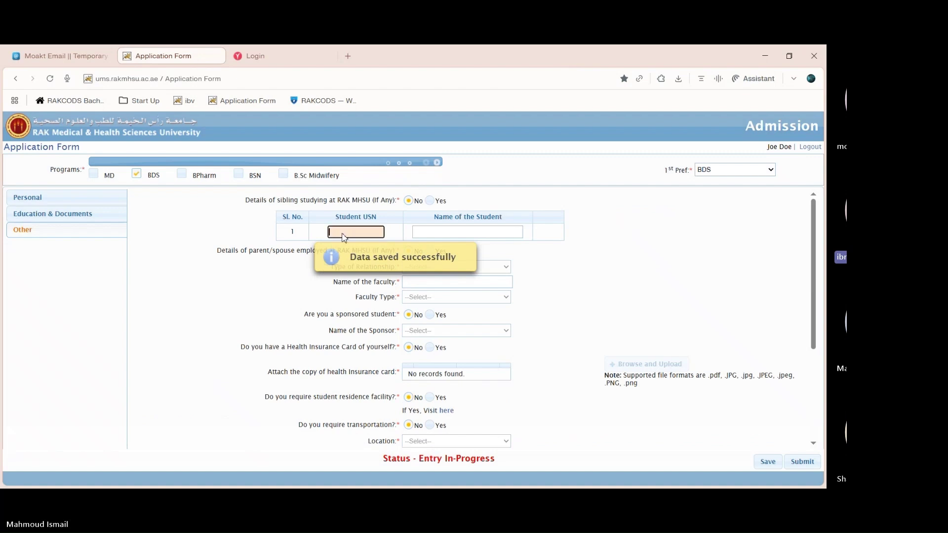
pyautogui.write('1000000')
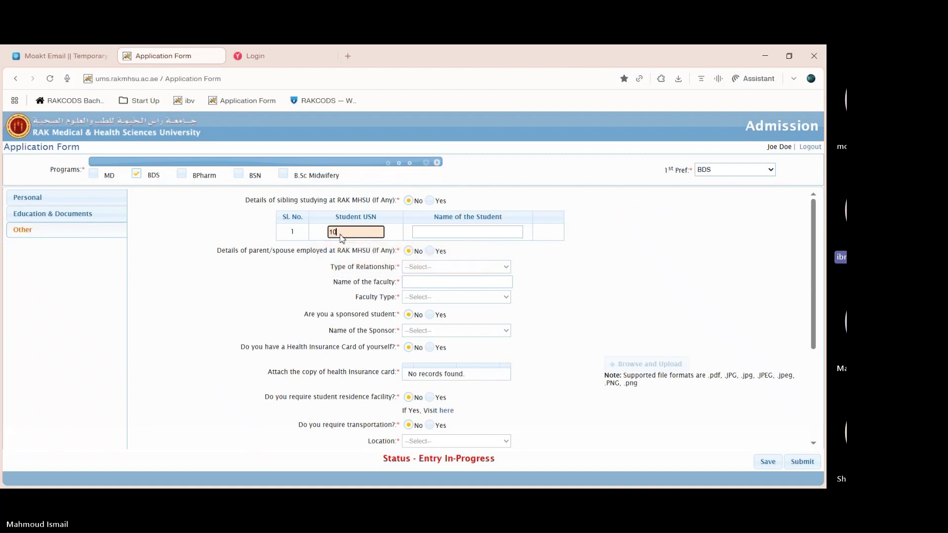
pyautogui.click(432, 232)
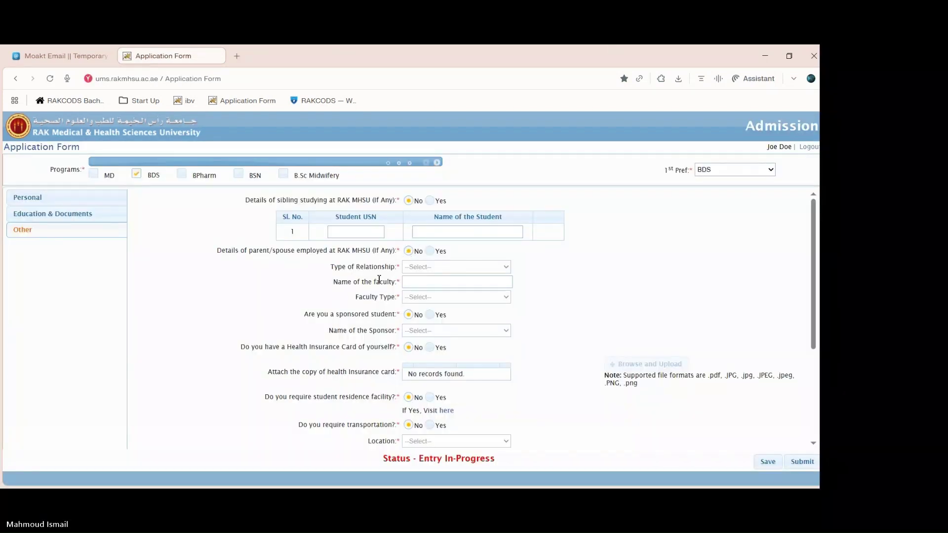
# Try the Yes option for the transportation requirement, and set it back to No.
pyautogui.scroll(-1, 390, 371)
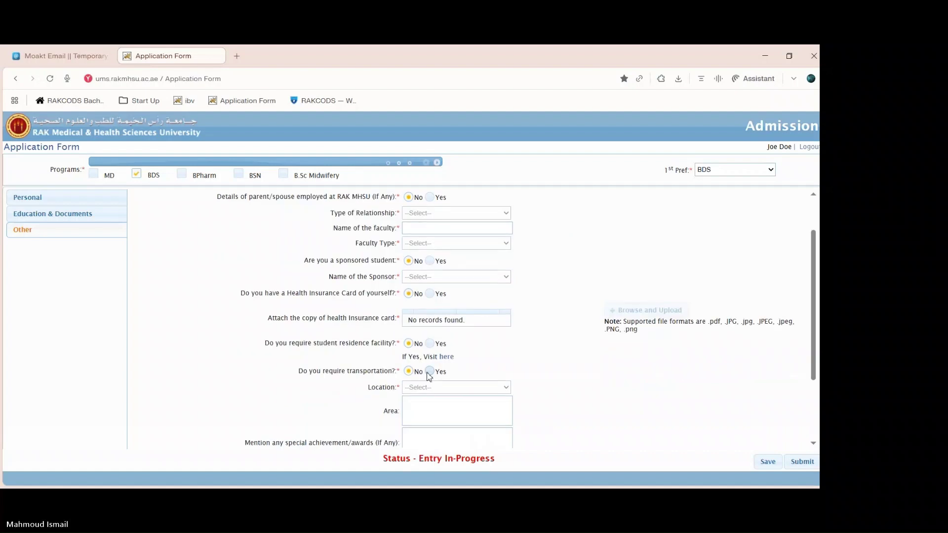
pyautogui.scroll(-1, 423, 376)
pyautogui.scroll(-1, 423, 376)
pyautogui.click(429, 317)
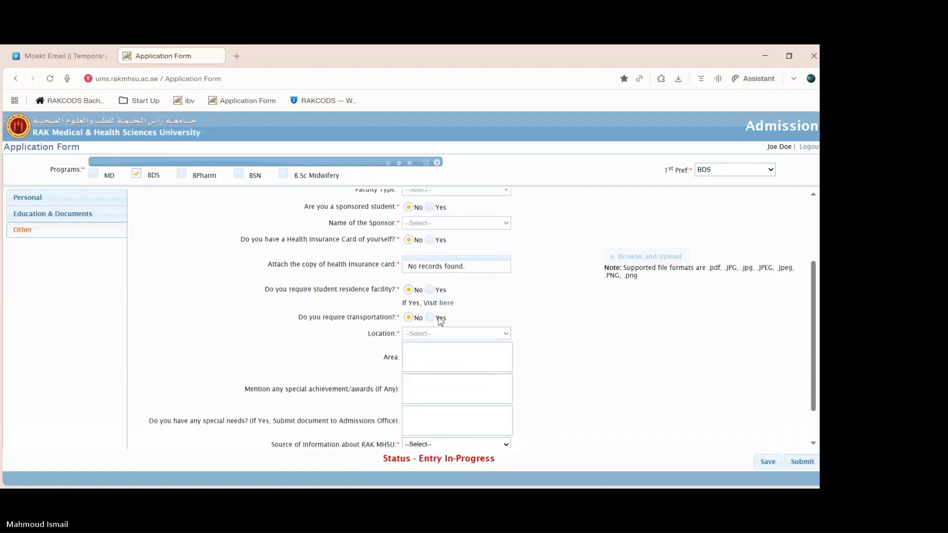
pyautogui.click(433, 329)
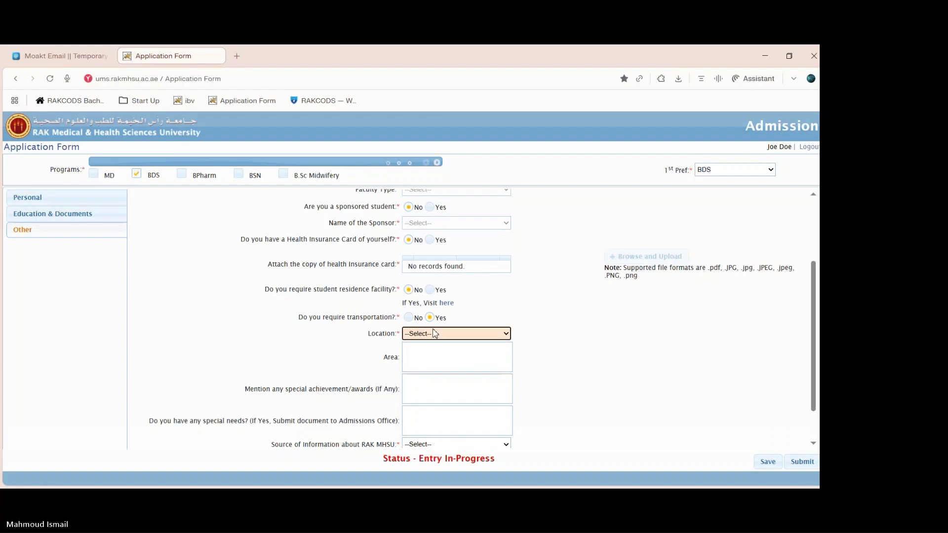
pyautogui.click(406, 322)
pyautogui.click(408, 318)
pyautogui.scroll(-2, 386, 375)
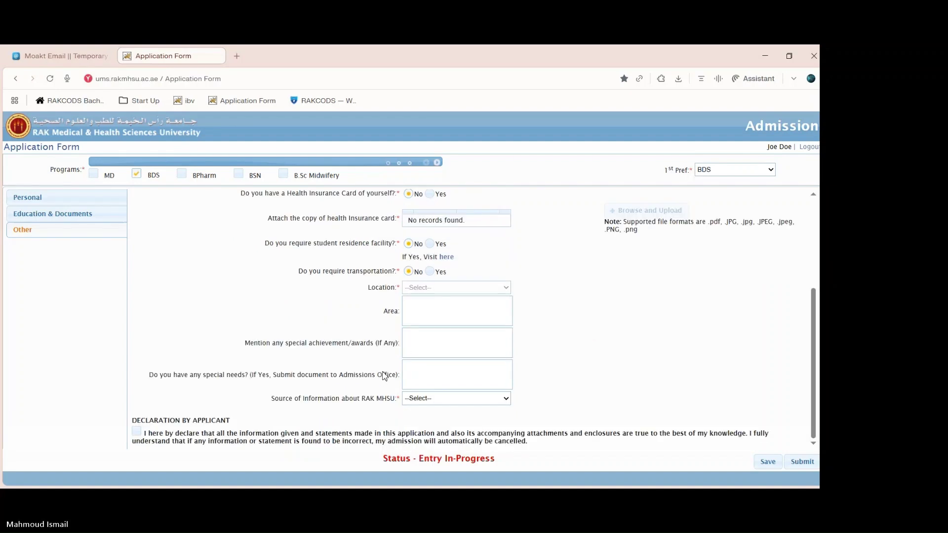
# Accept the applicant declaration that all information and attachments in the application are true.
pyautogui.scroll(6, 385, 375)
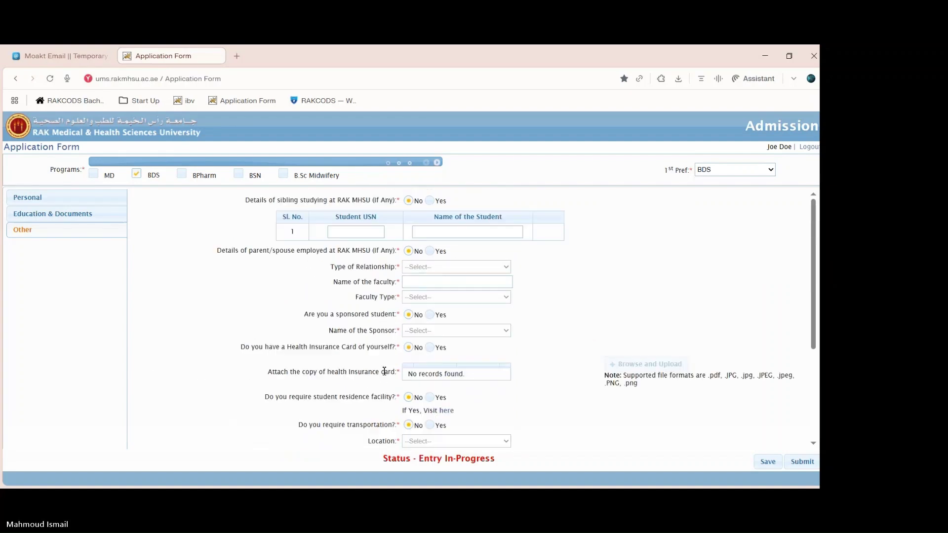
pyautogui.scroll(-5, 409, 378)
pyautogui.click(411, 382)
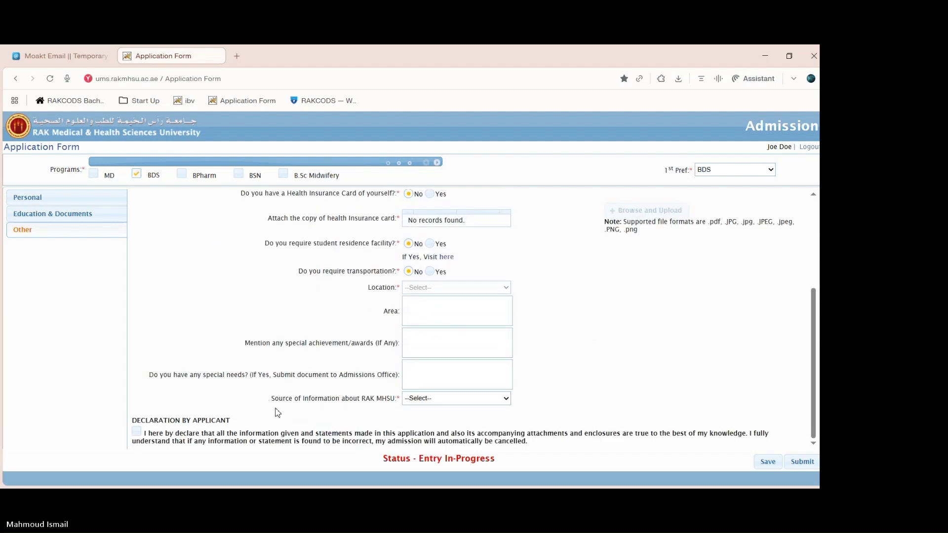
pyautogui.click(136, 433)
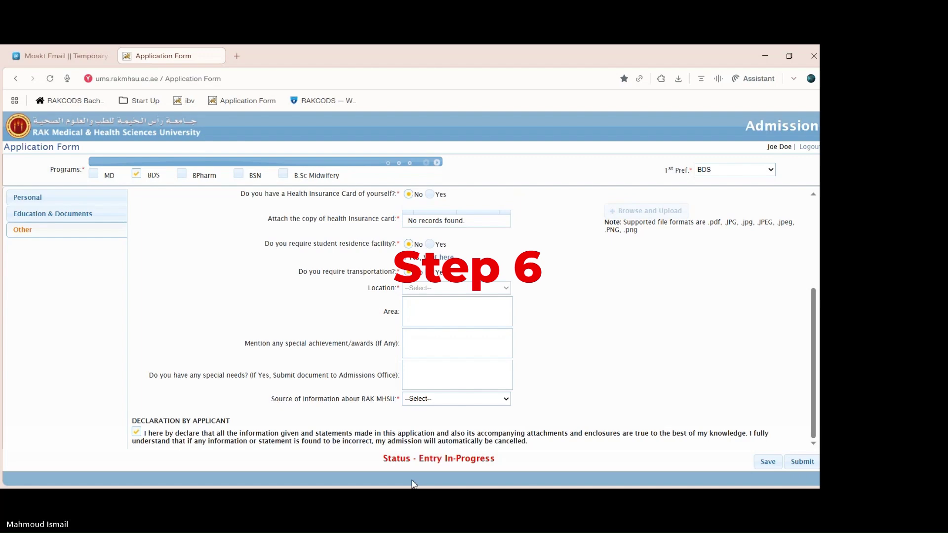
pyautogui.scroll(3, 311, 245)
pyautogui.scroll(-3, 318, 244)
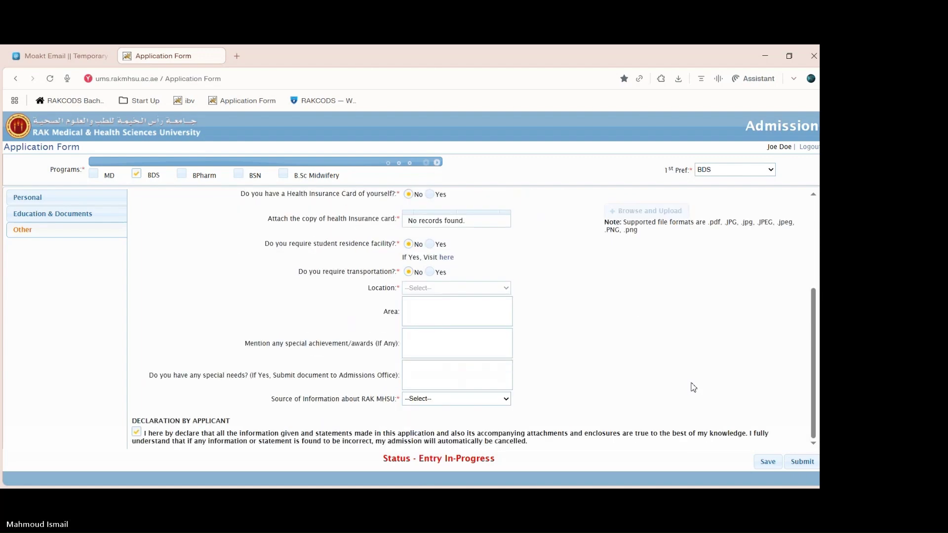